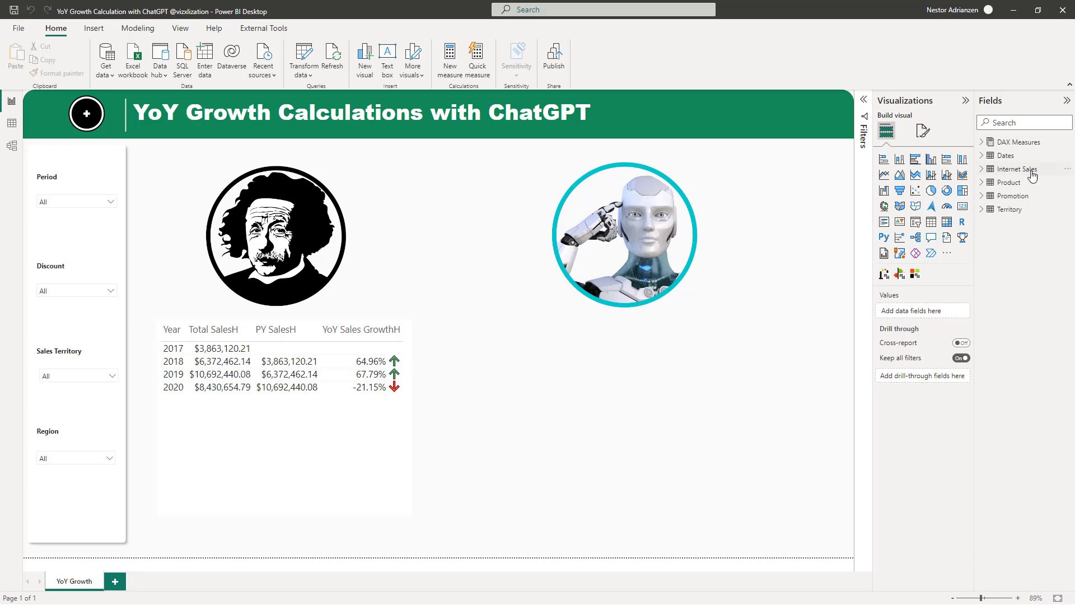
- Examine the fields of the Internet Sales and Dates tables and the folders in the DAX Measures table
click(983, 170)
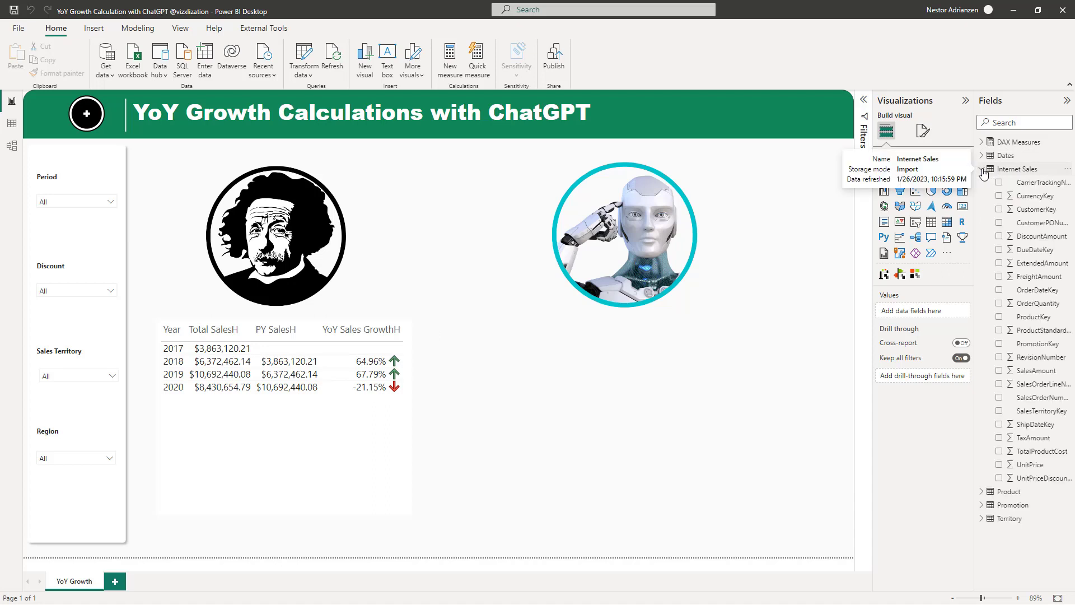
click(983, 169)
click(983, 155)
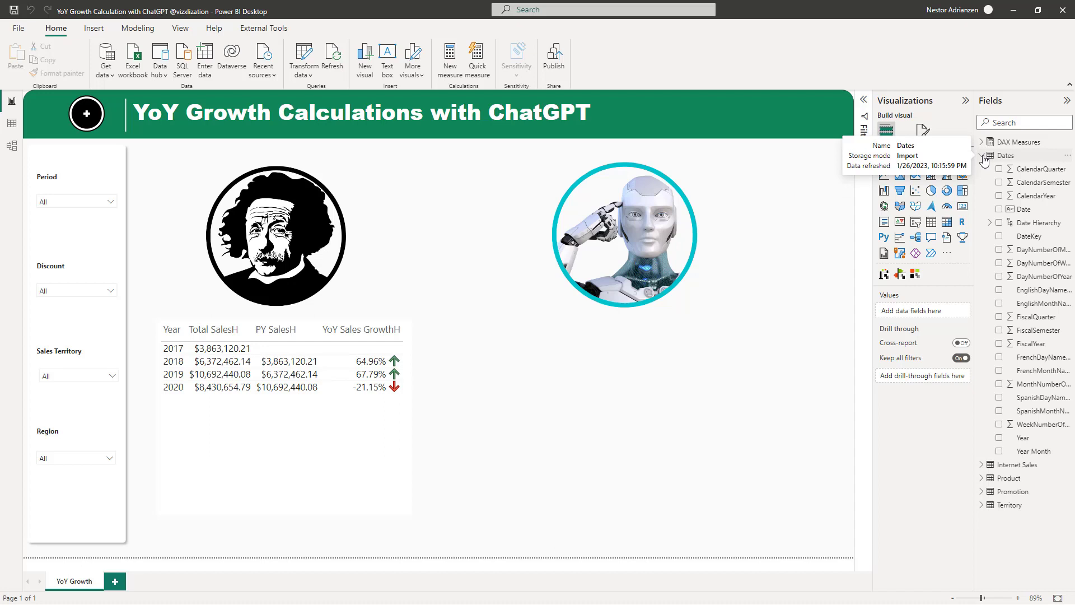
click(983, 156)
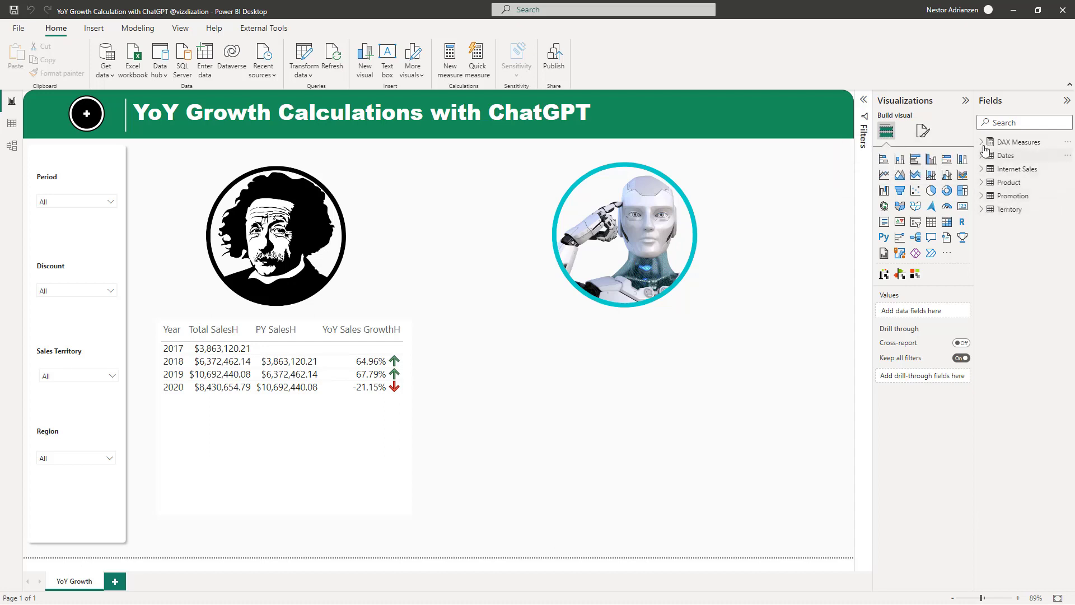
click(983, 142)
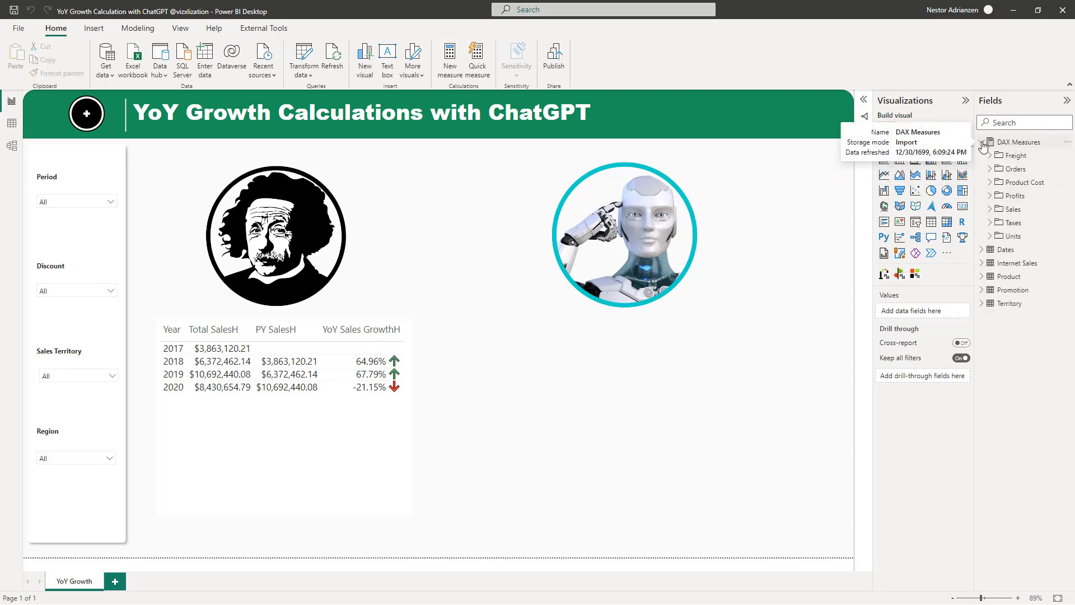
click(983, 143)
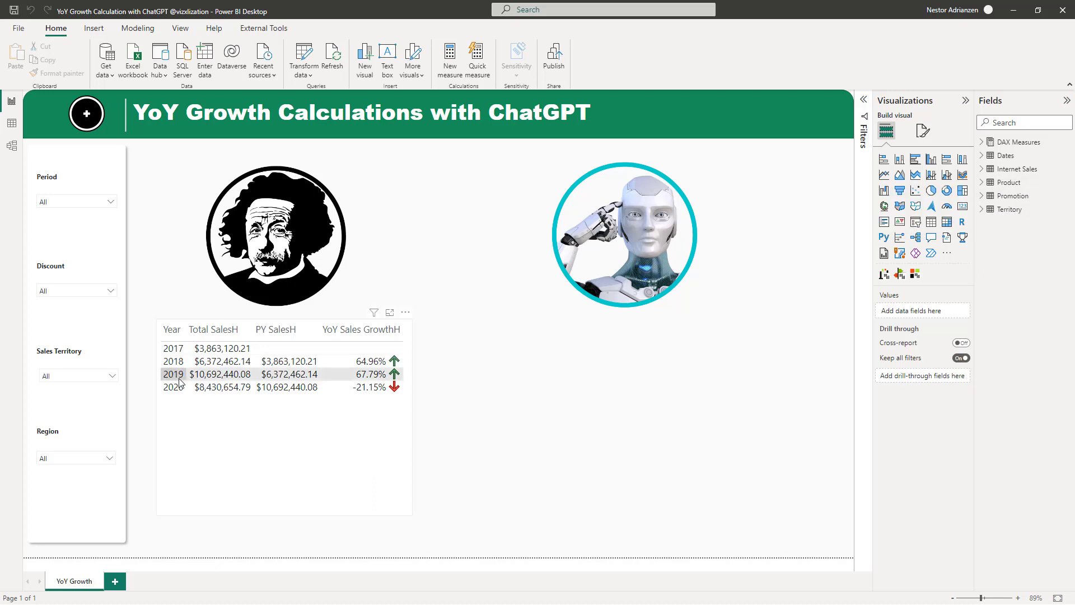
- Extend the height of the yearly sales table visual slightly downward, then deselect it
click(322, 448)
drag(284, 512, 284, 542)
click(516, 413)
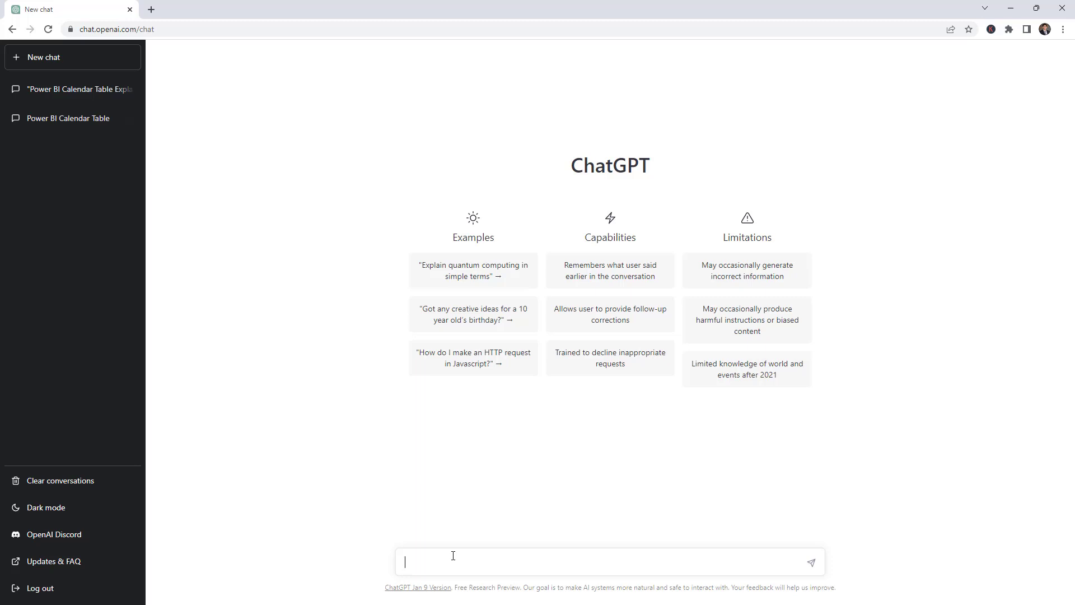
- In ChatGPT, ask "what's the dax piece of code for previous year sales in Power BI?" and regenerate the response twice
text(what's the dax piece of code)
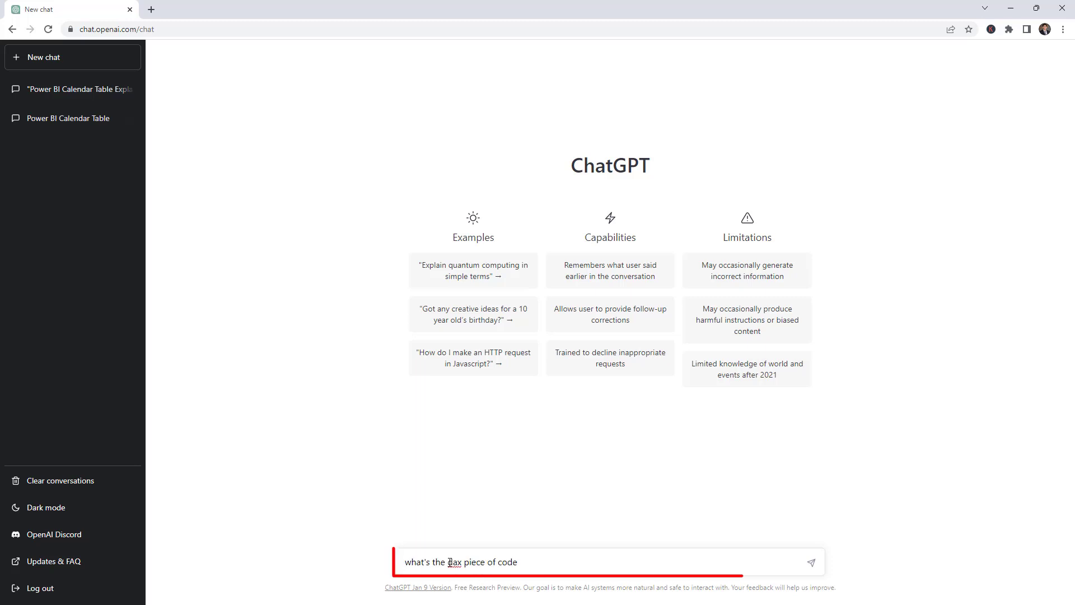
text( fo)
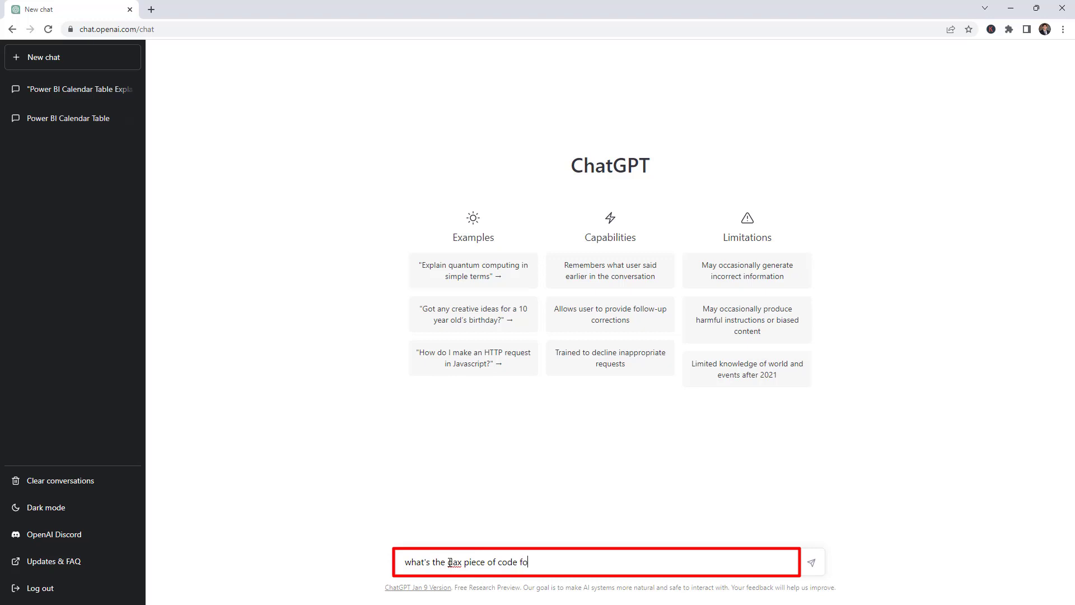
text(r previous year sales in Power BI?)
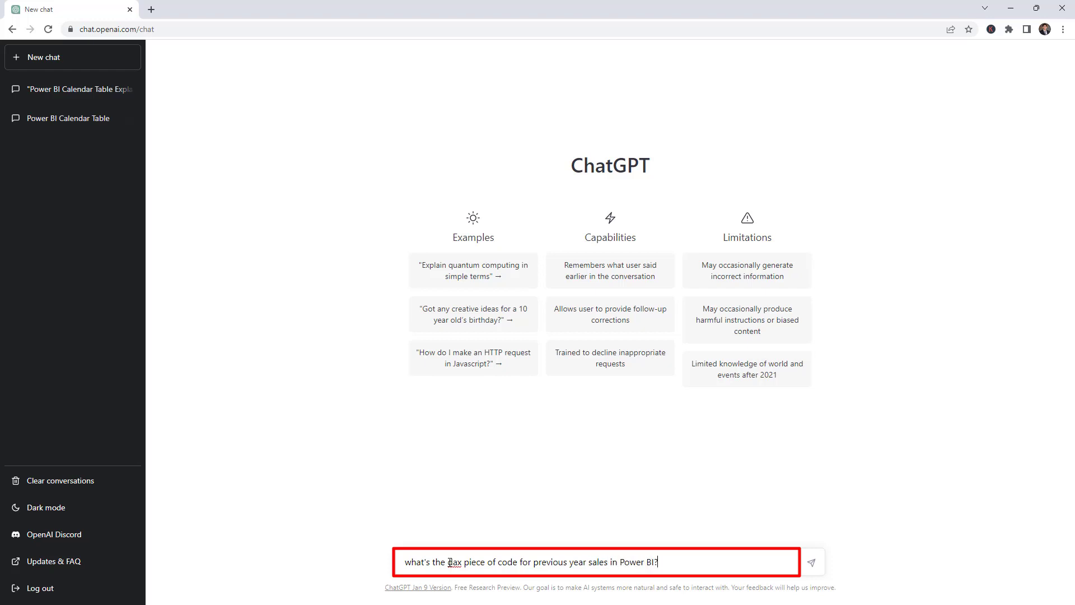
key(Tab)
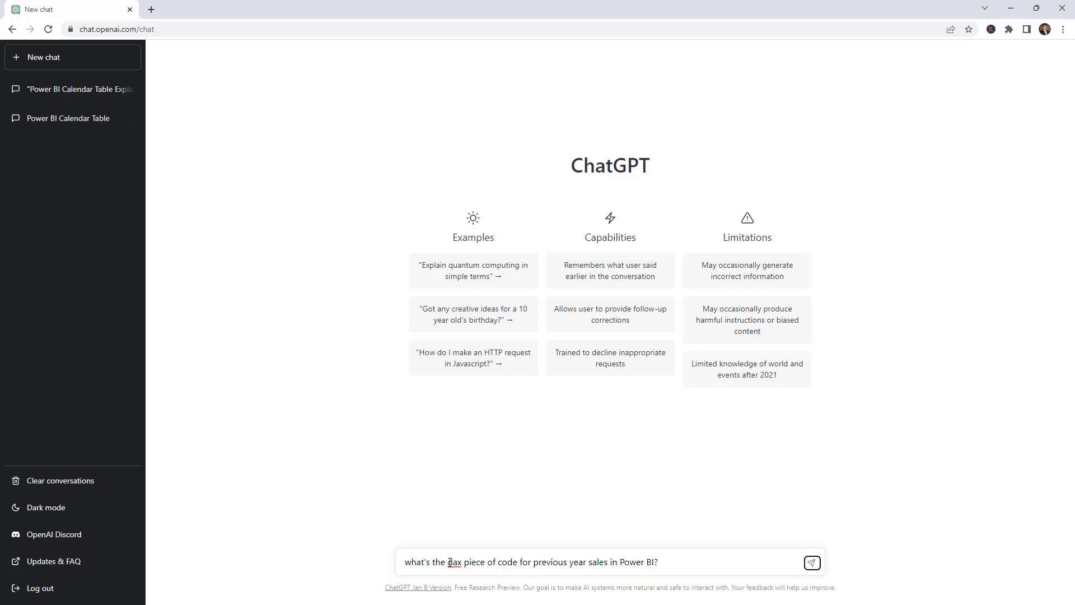
key(Return)
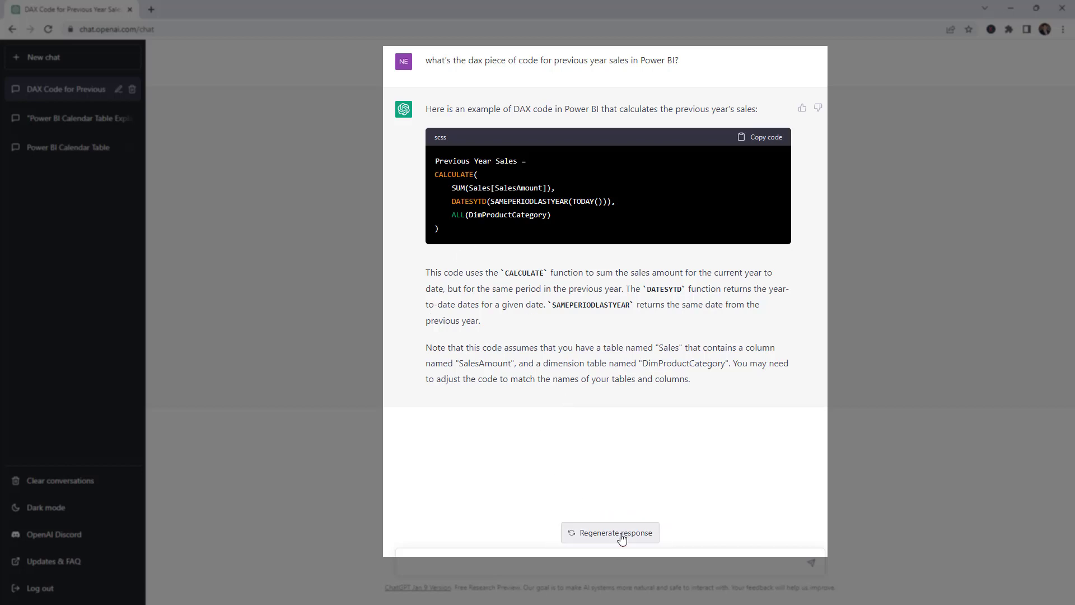
click(622, 535)
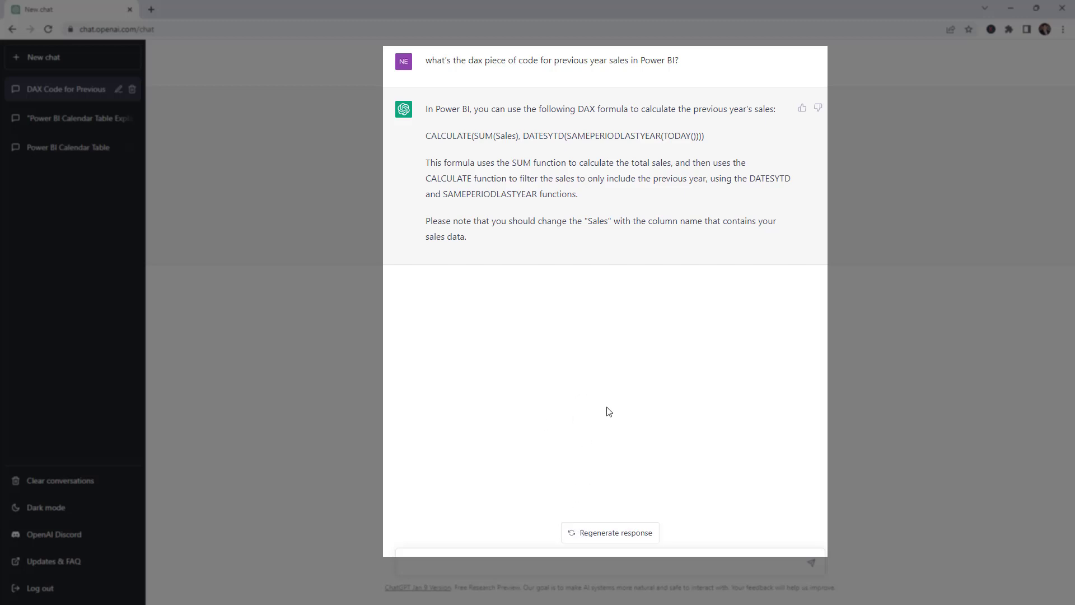
click(604, 532)
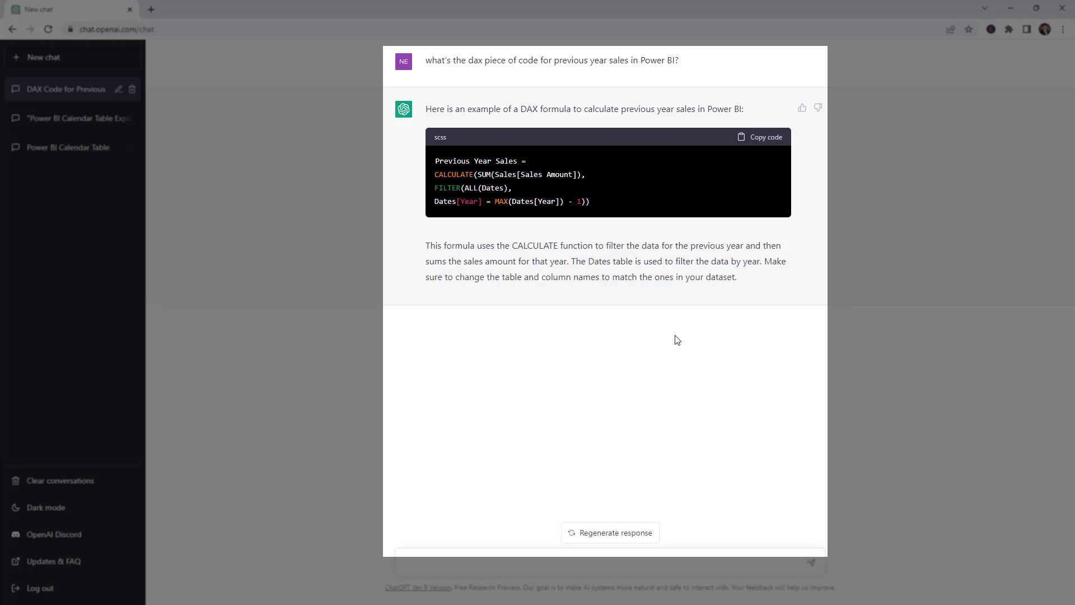
- Send the follow-up request "use dateadd instead of filter"
click(505, 563)
text(use dateadd instead of filter)
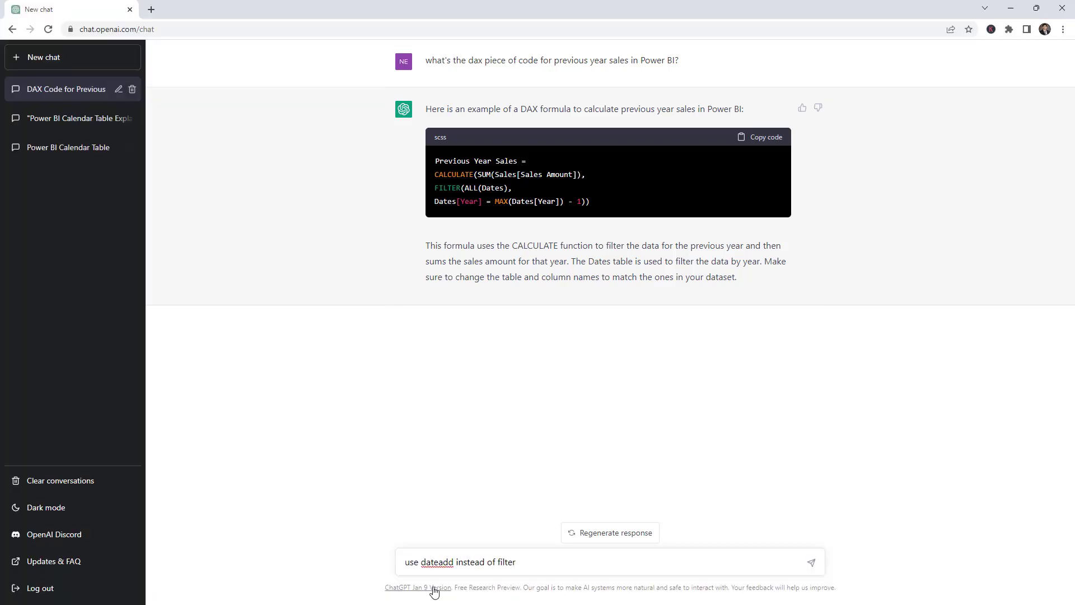
click(812, 563)
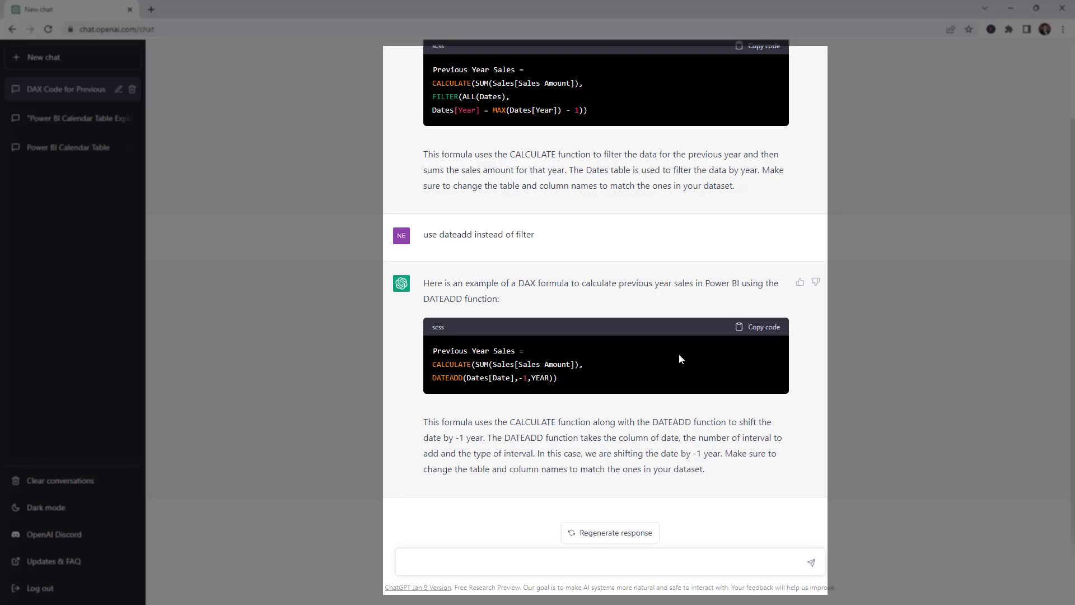
- Copy the DATEADD code and paste it into a new measure in the DAX Measures table in Power BI Desktop
click(741, 326)
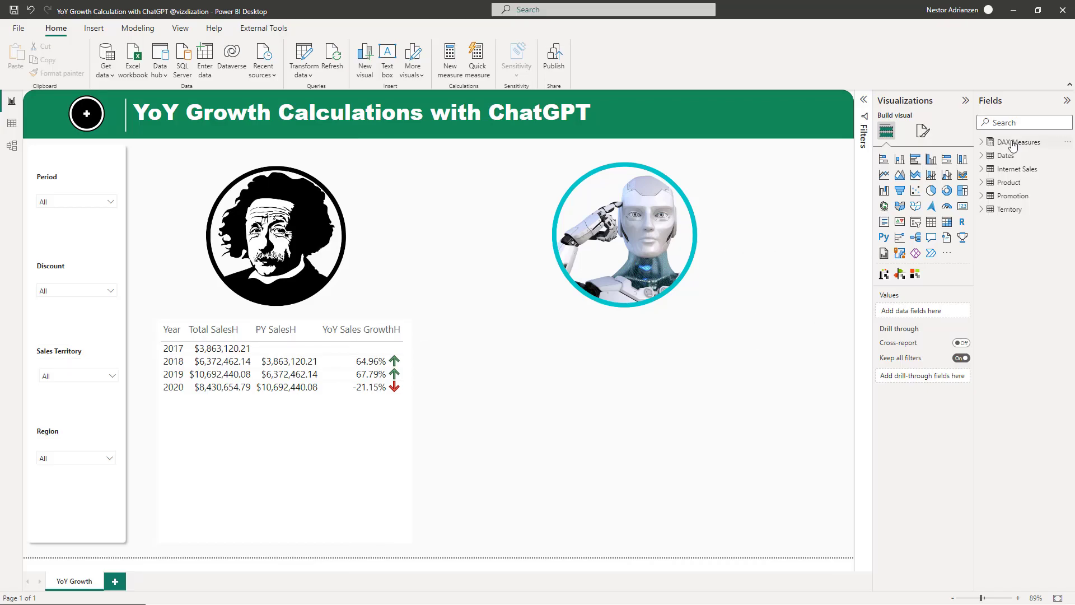
right_click(1012, 144)
click(975, 148)
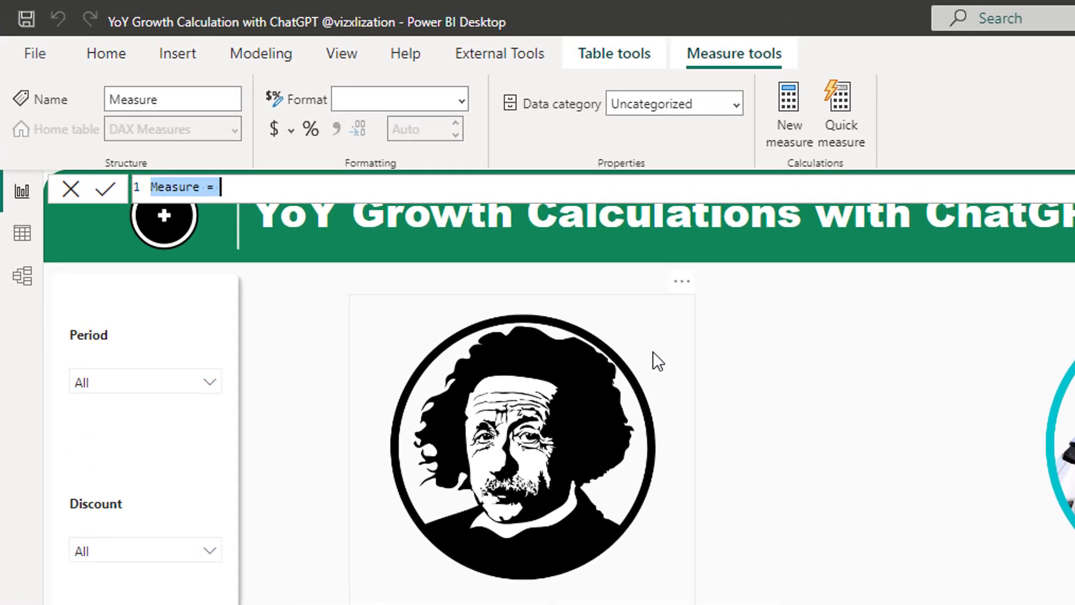
key(ctrl+v)
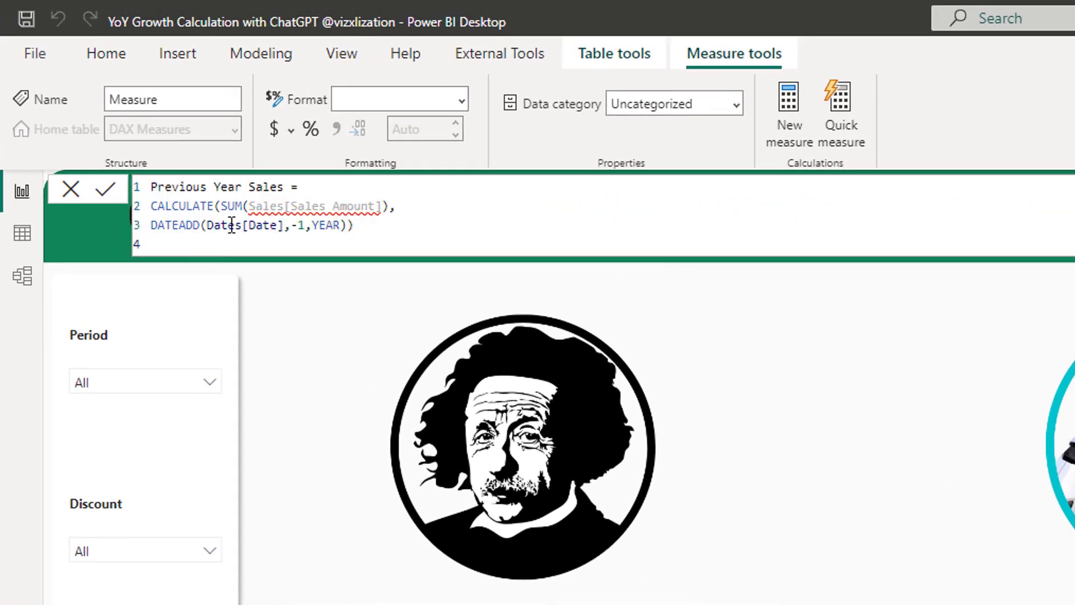
- Rename the measure in the pasted formula to PY SalesChat
drag(242, 187, 161, 185)
text(Y)
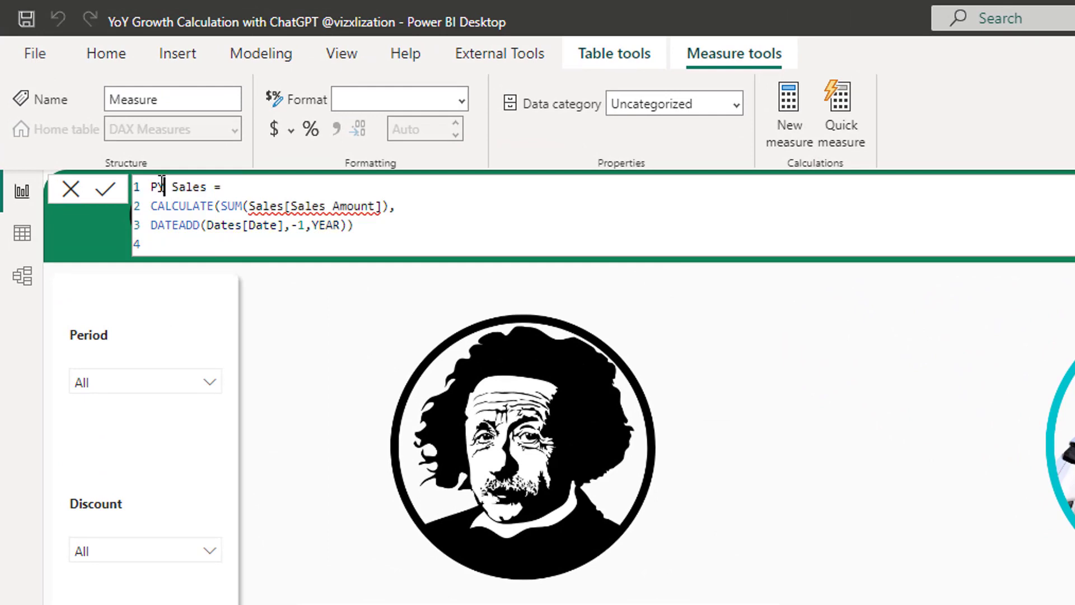
key(ctrl+Right)
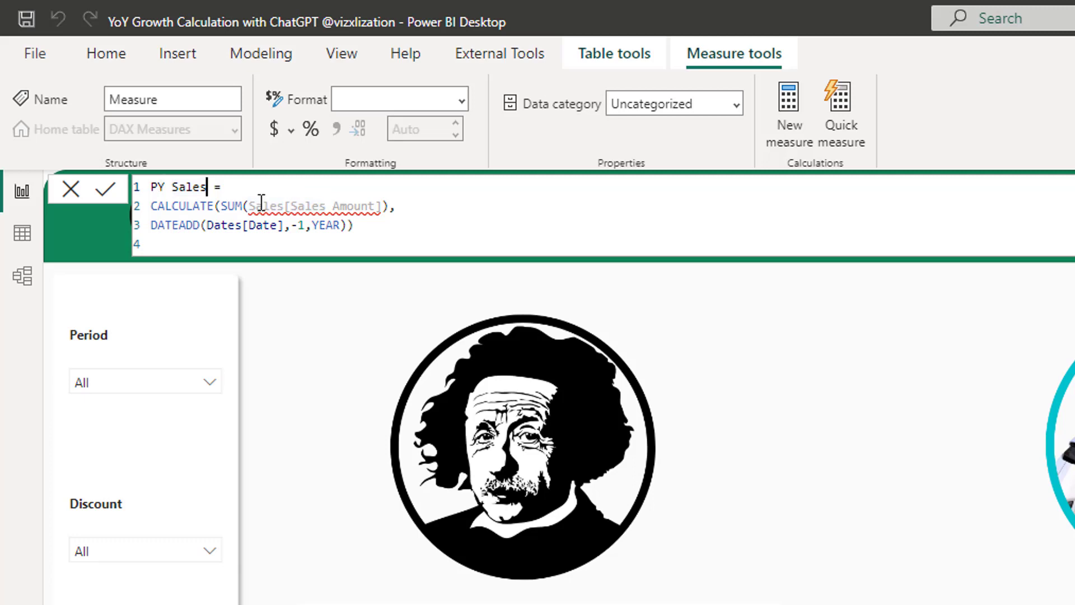
text(Chat)
- Place the SUM expression on its own indented line and replace its argument with 'Internet Sales'[SalesAmount]
click(224, 208)
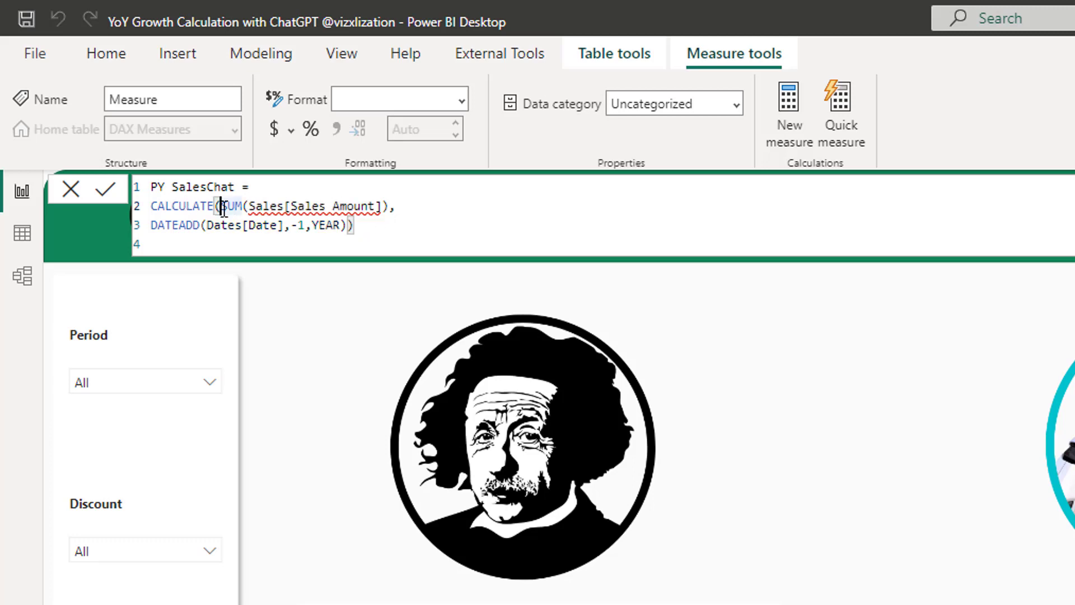
key(Return)
key(Tab)
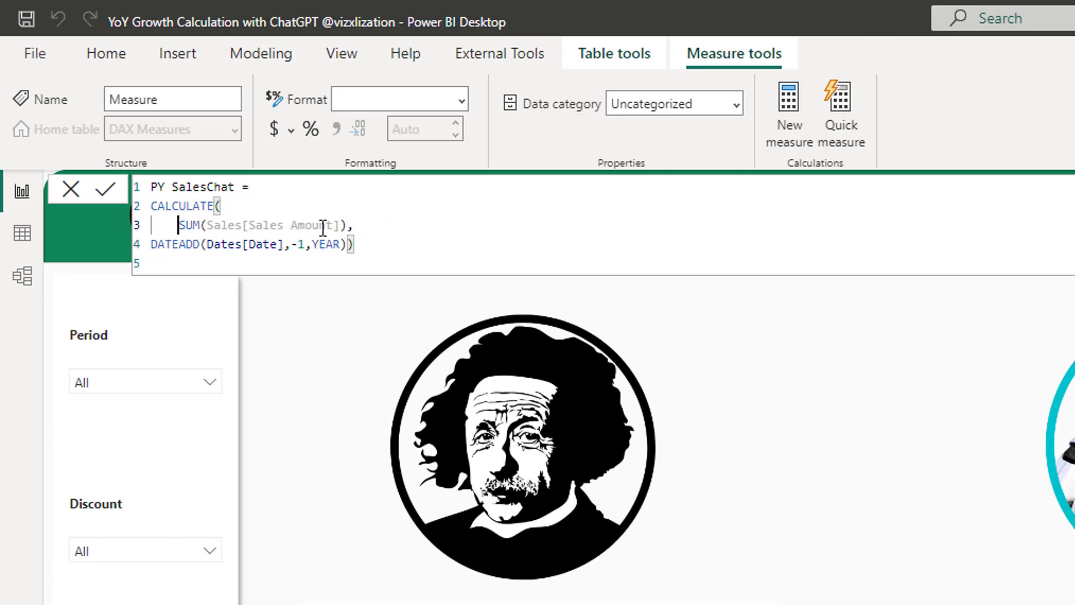
drag(339, 224, 205, 224)
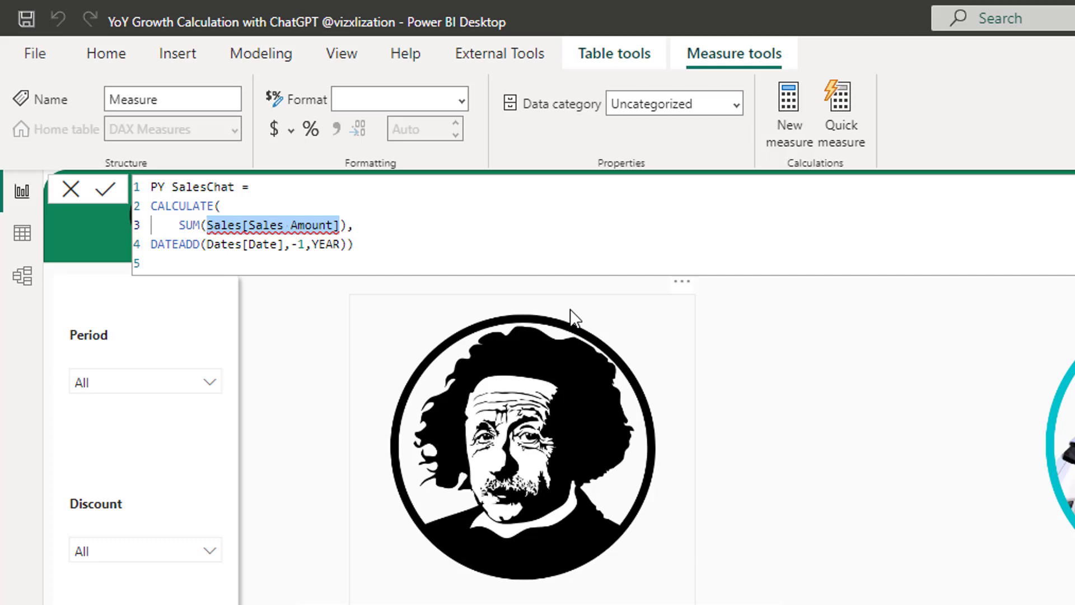
text(sale)
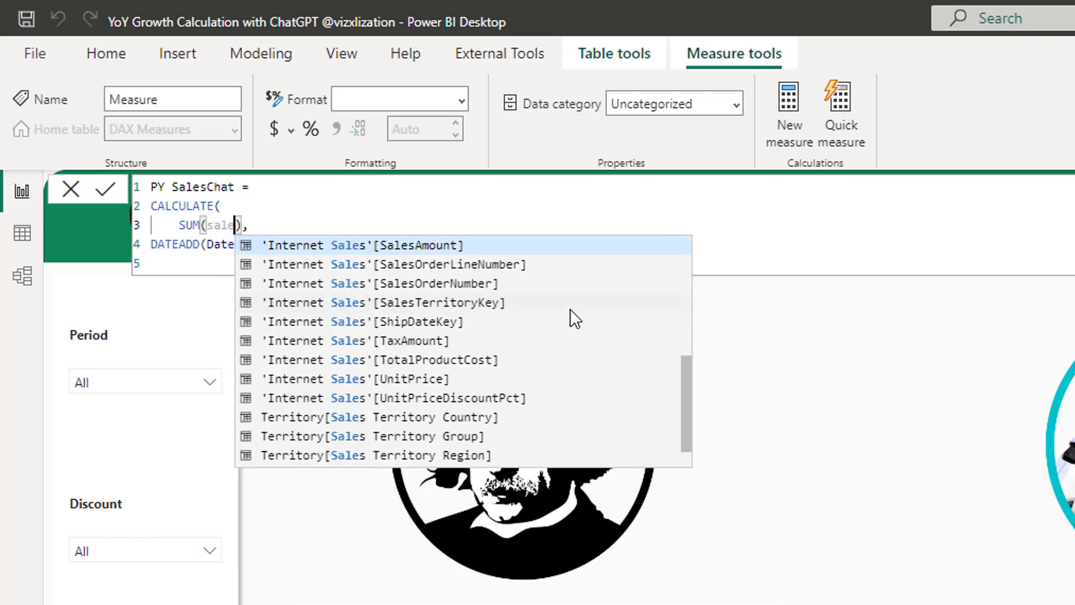
click(419, 252)
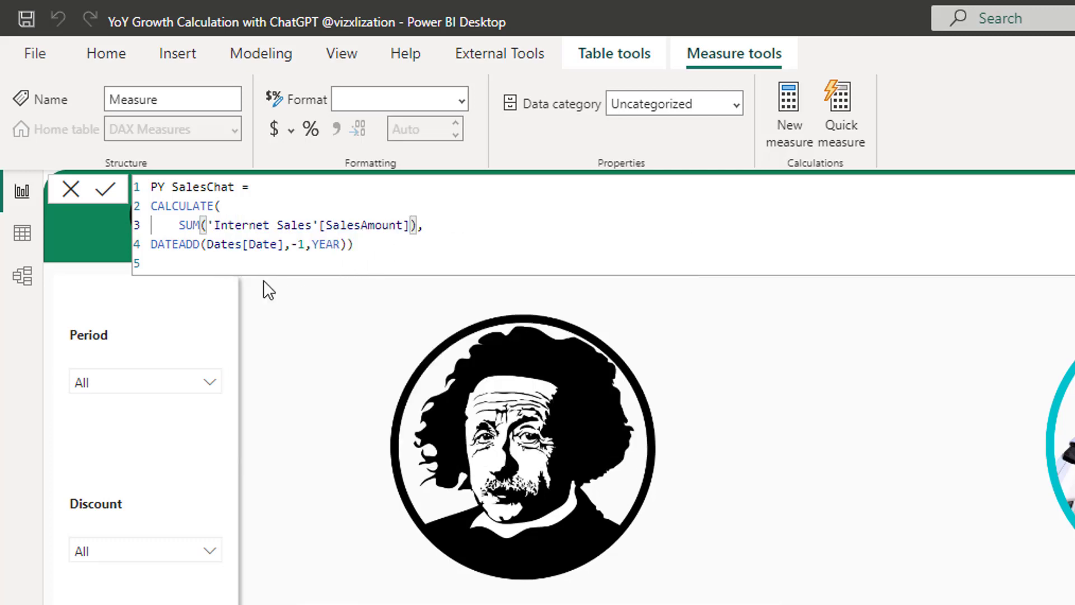
- Indent the DATEADD line, put CALCULATE's closing parenthesis on its own line, and commit the measure
click(156, 245)
key(Tab)
click(375, 246)
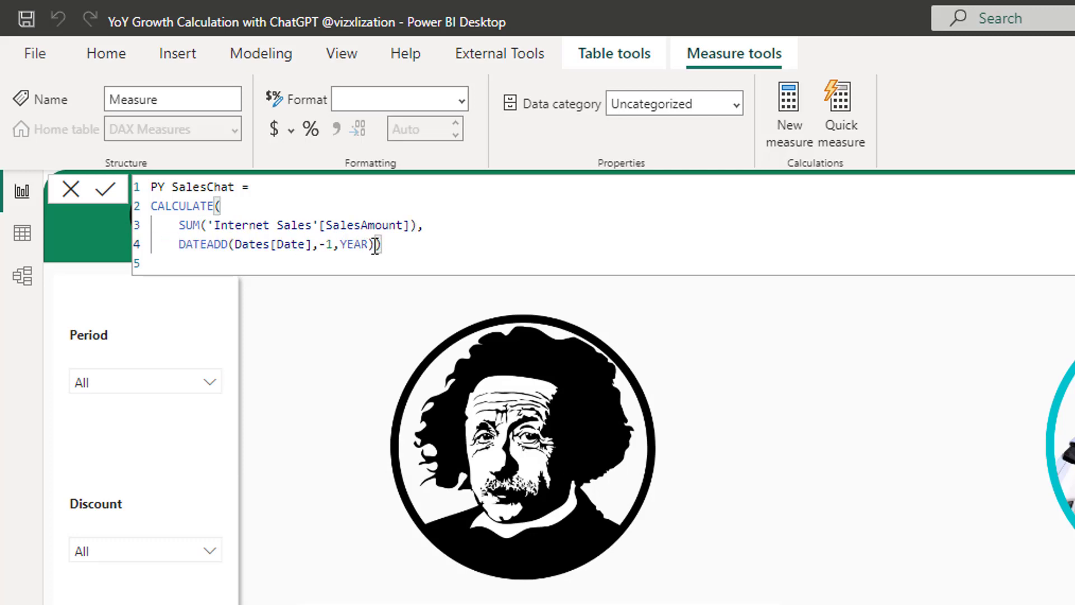
key(Return)
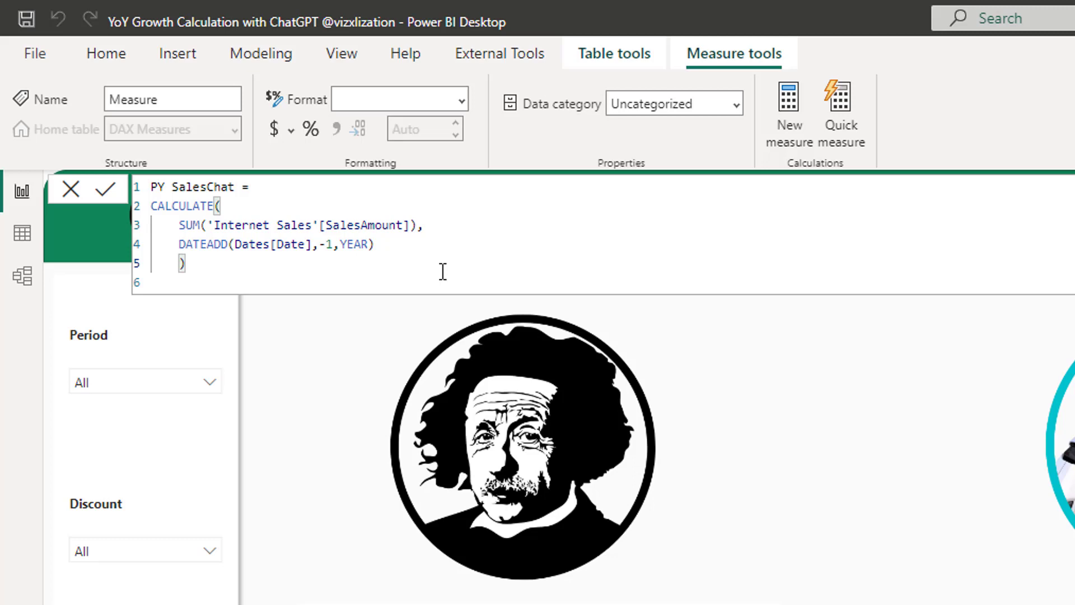
click(107, 193)
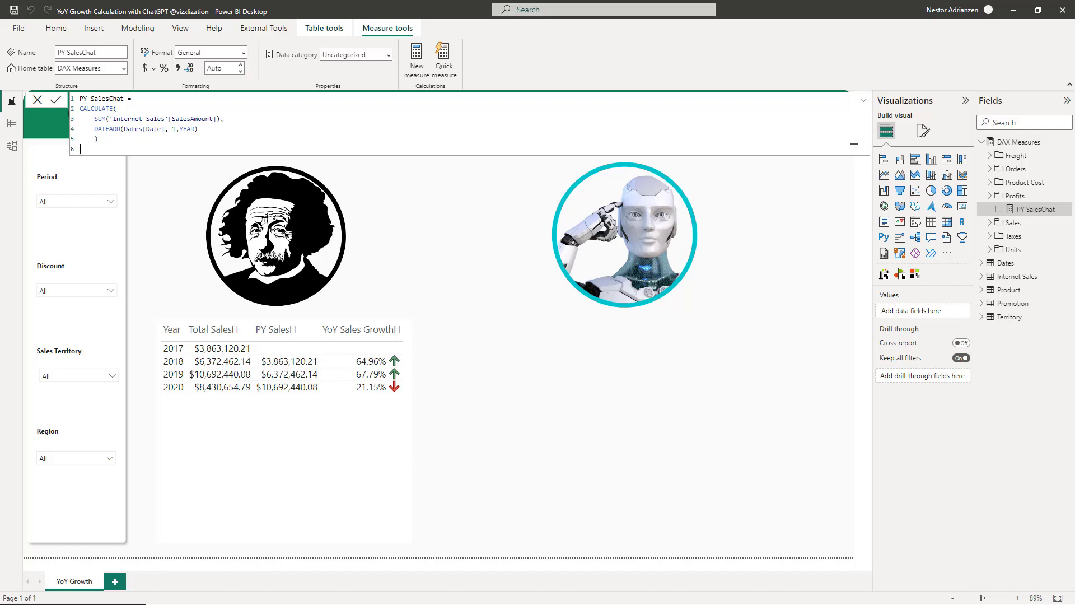
- Switch to ChatGPT, ask "YoY growth with DAX Power BI" in a new chat, and regenerate the response once
key(alt+Tab)
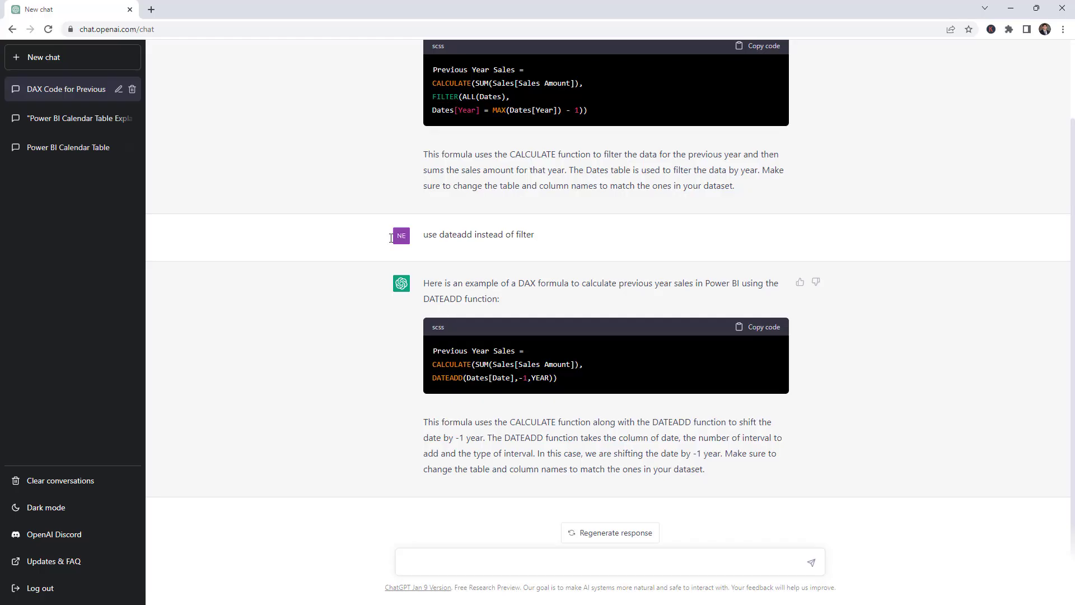
click(56, 61)
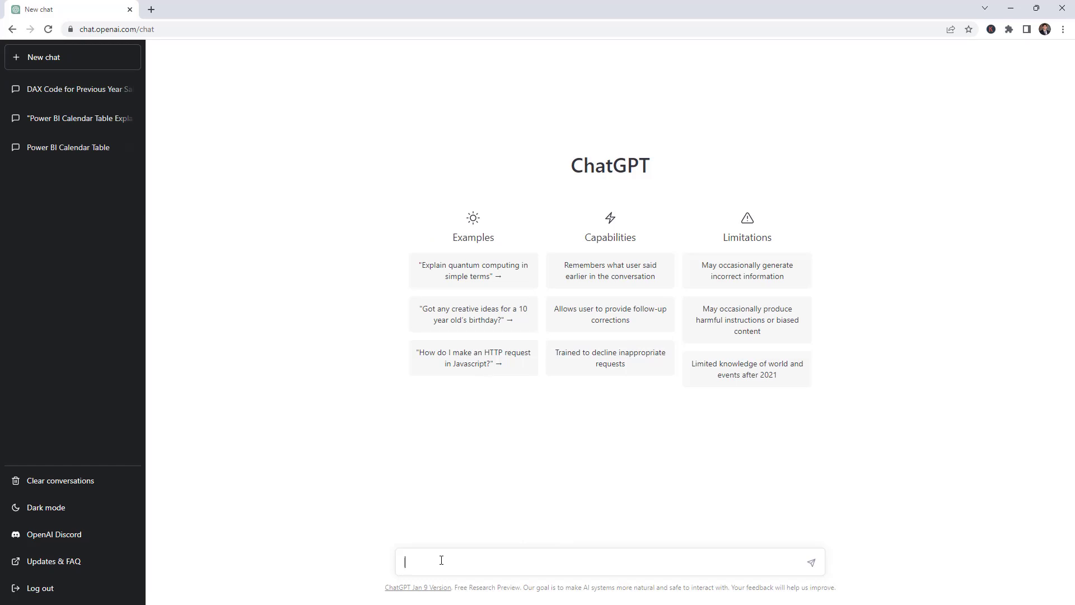
text(YoY)
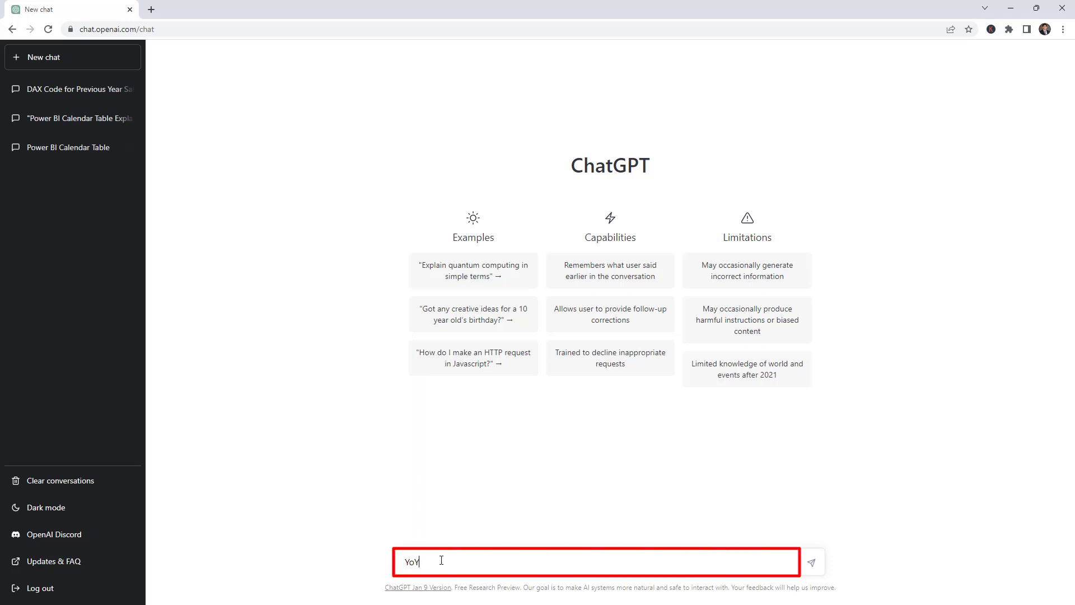
text( growth with DAX Power BI)
key(Return)
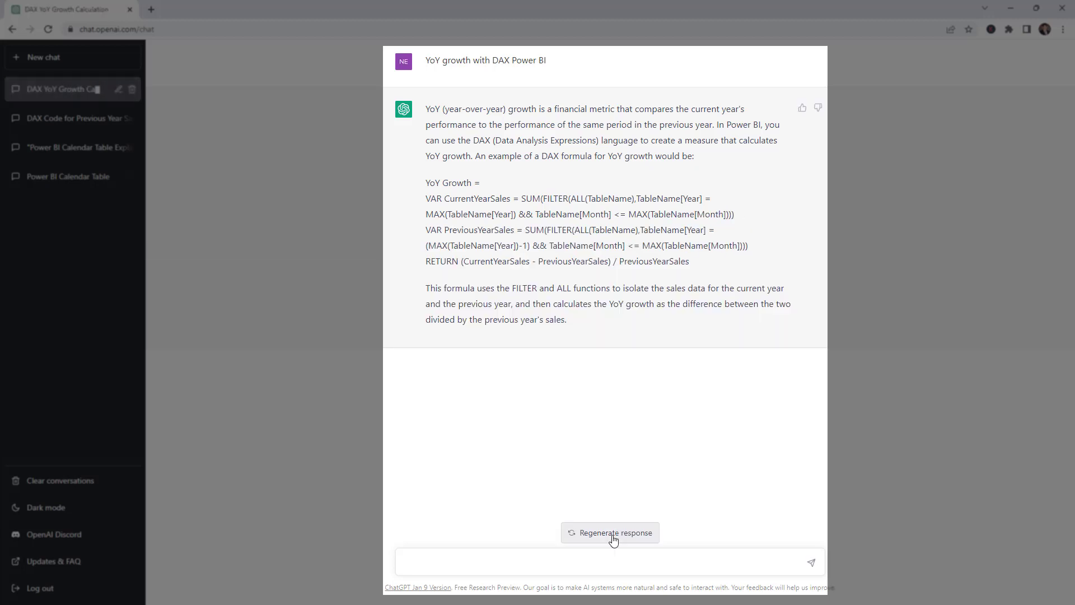
click(613, 536)
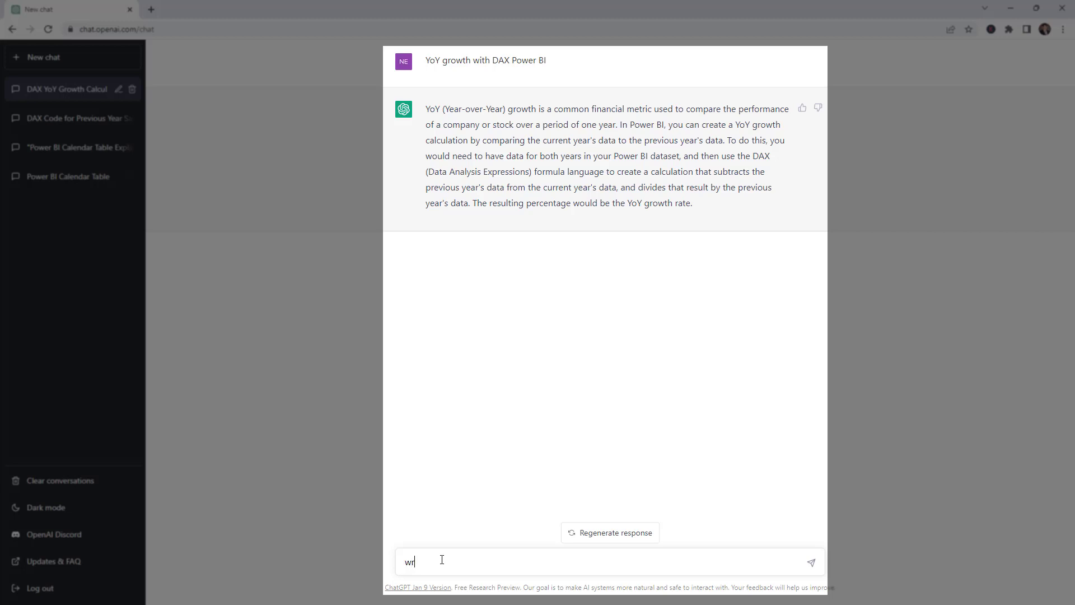
- Send the follow-up request "write the dax code"
key(BackSpace)
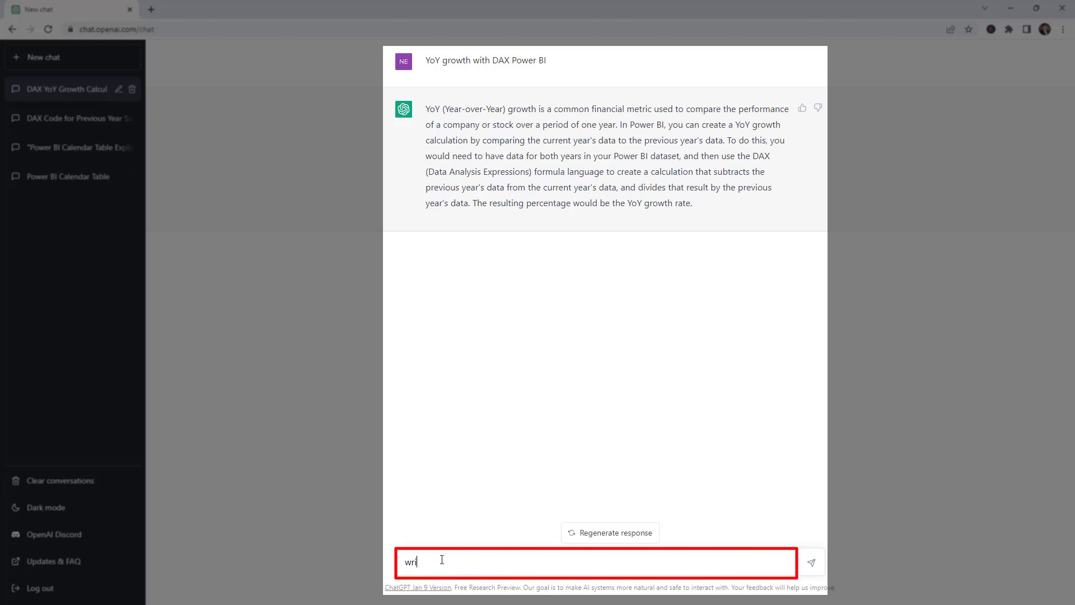
text(x xo)
key(Return)
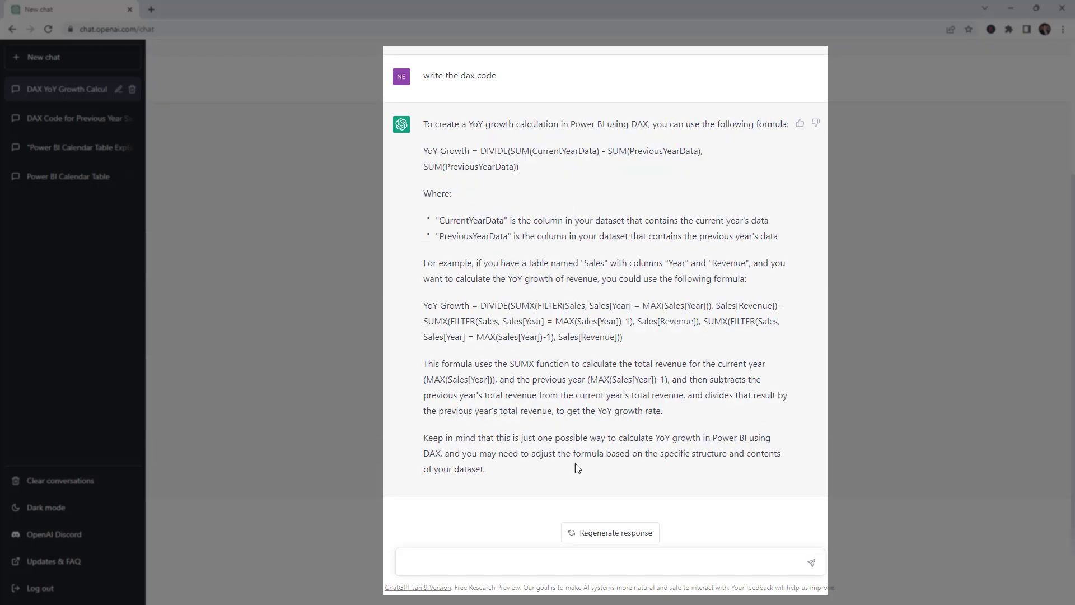
- Review the generated YoY growth formula and regenerate the response to "write the dax code"
scroll(583, 339, up, 3)
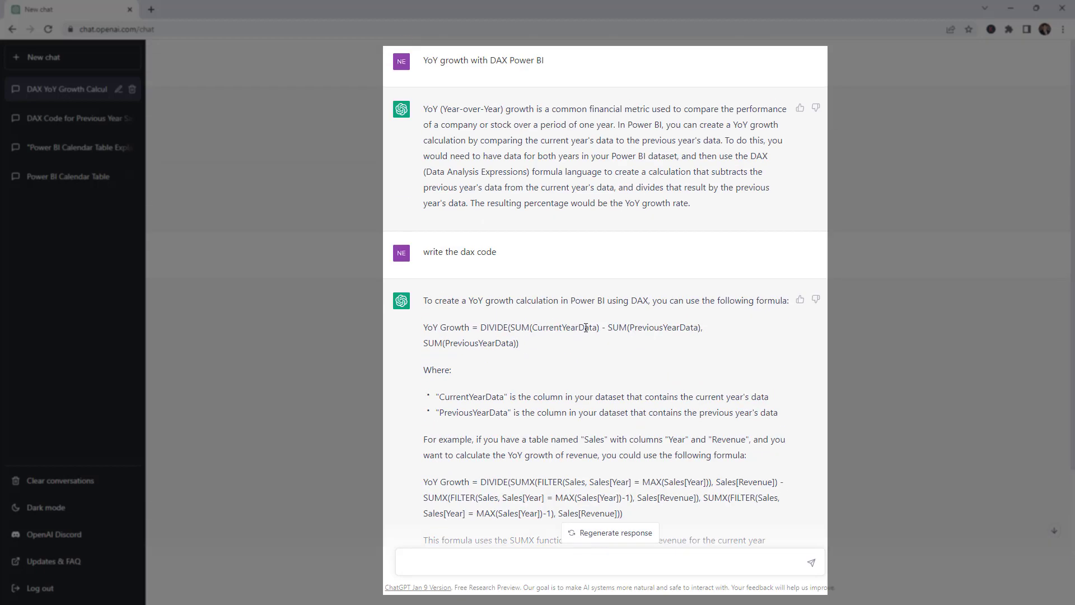
scroll(581, 321, down, 4)
click(642, 532)
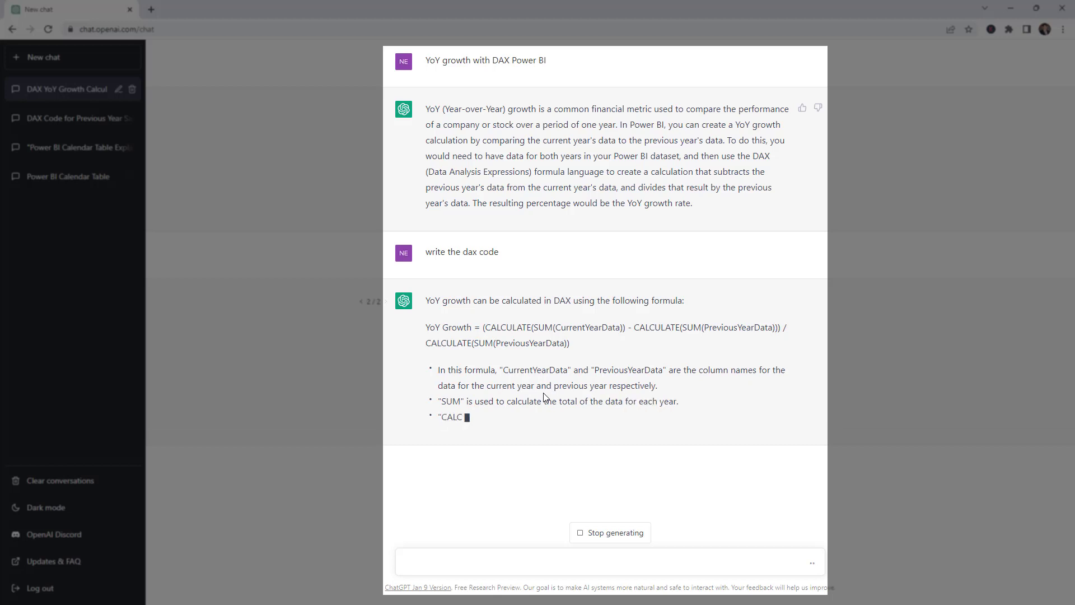
- Send the follow-up request "use variables and the divide function" and regenerate the response once
click(498, 558)
text(use vari)
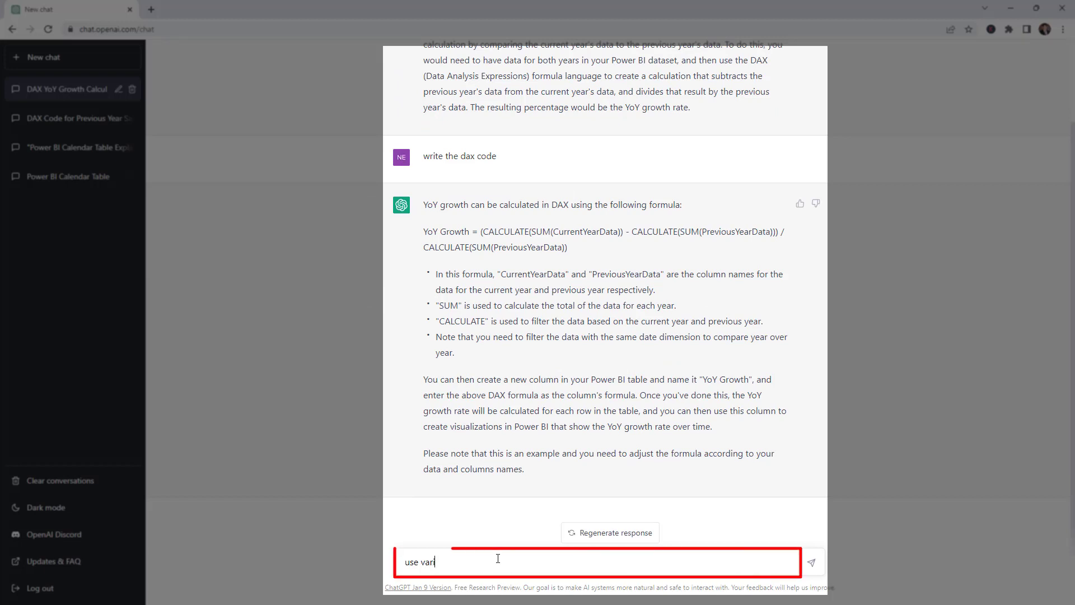
text(ables and the divide function)
key(Return)
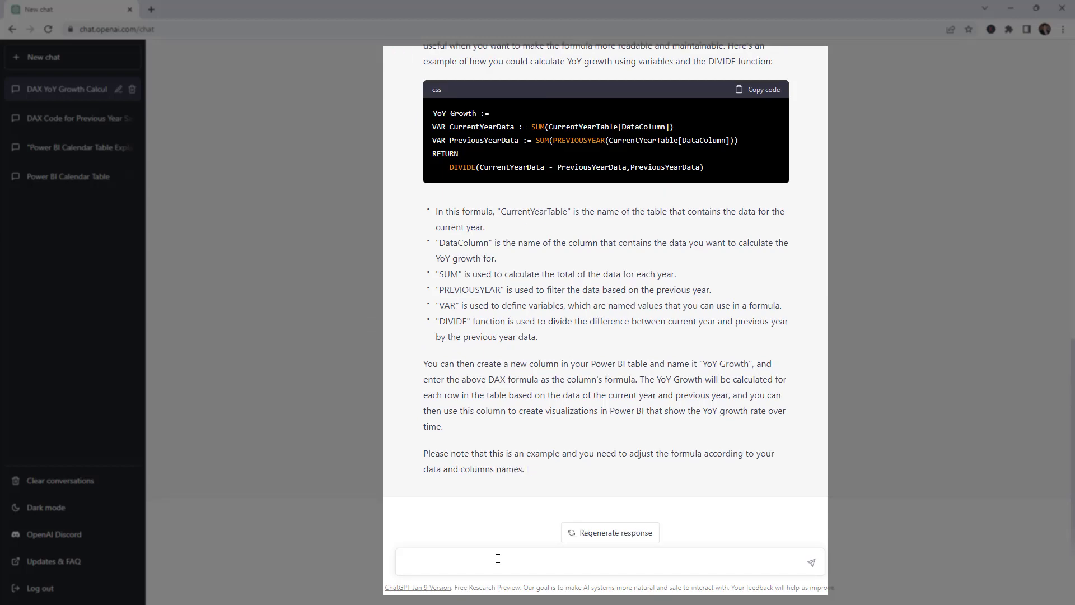
click(613, 533)
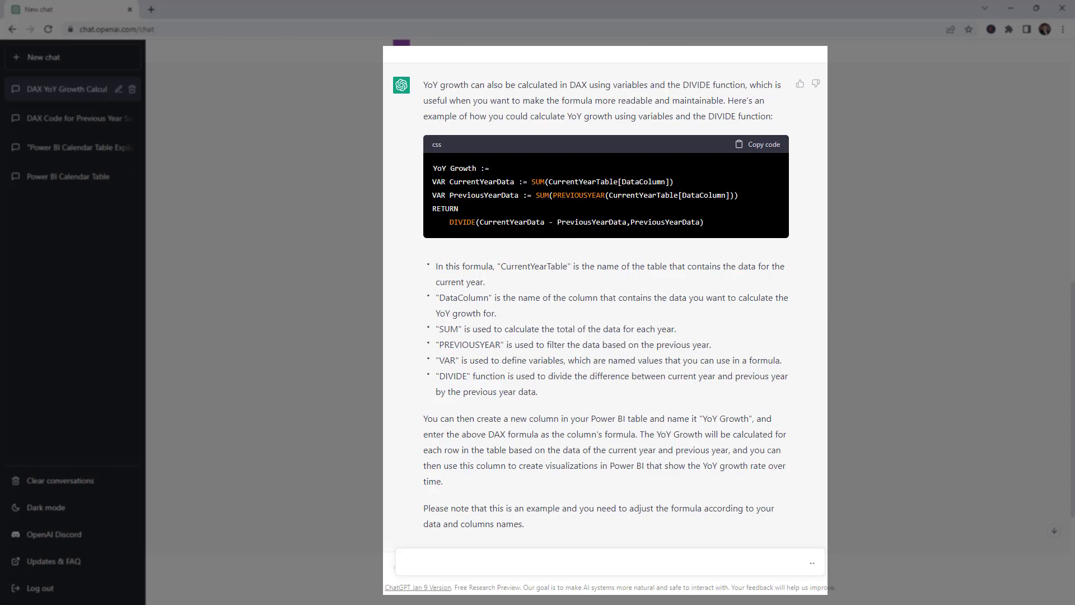
- Copy the generated YoY Growth code and paste it into a new measure in the DAX Measures table in Power BI Desktop
click(762, 146)
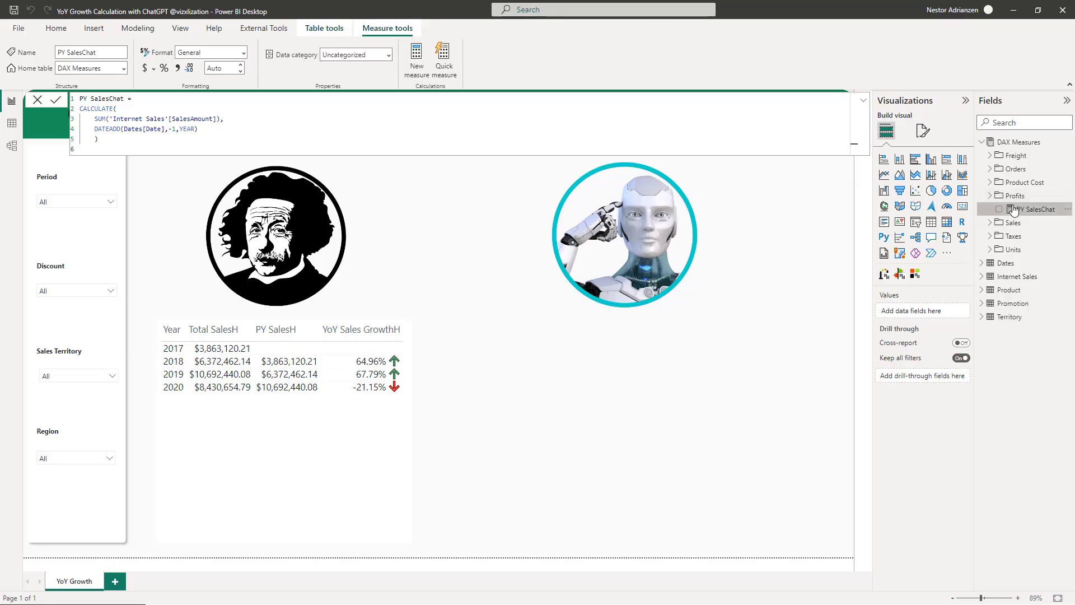
right_click(1019, 144)
key(Escape)
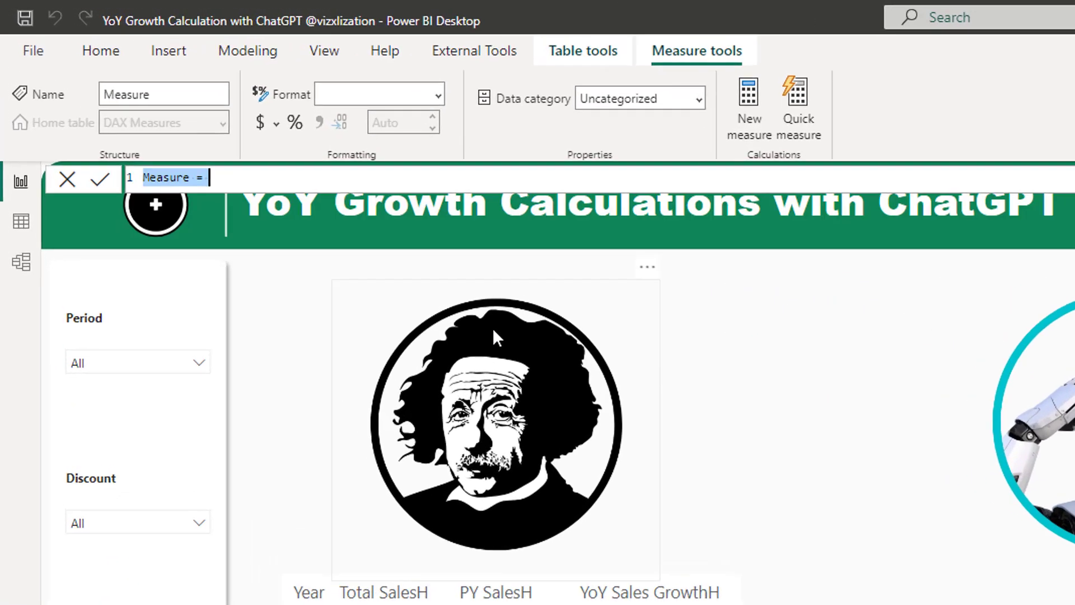
key(ctrl+v)
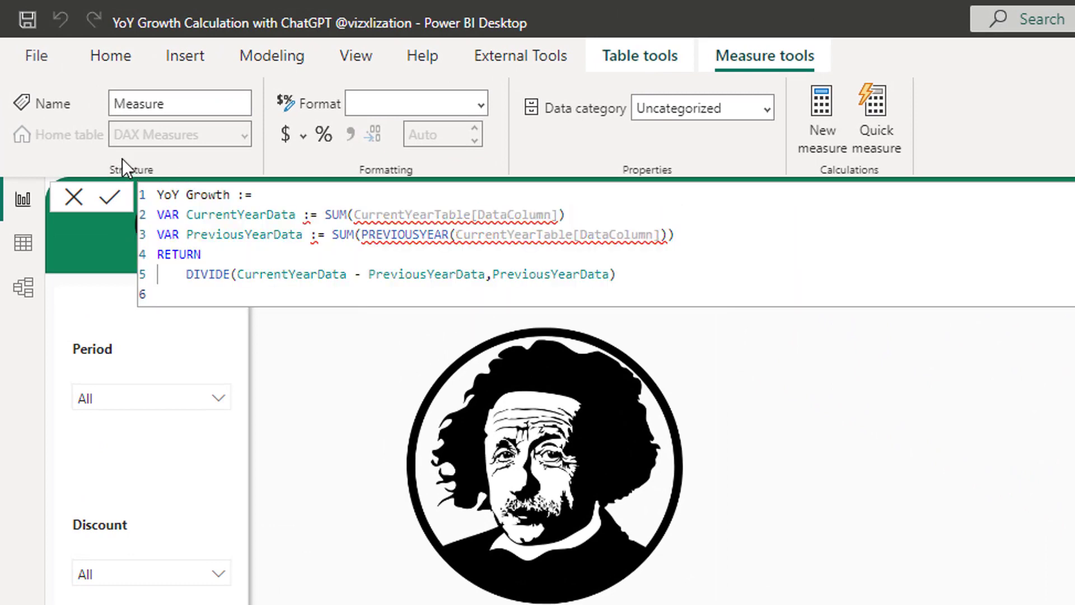
- Name the measure YoY GrowthChat and change := to = in the CurrentYearData and PreviousYearData variable declarations
click(230, 196)
text(Chat)
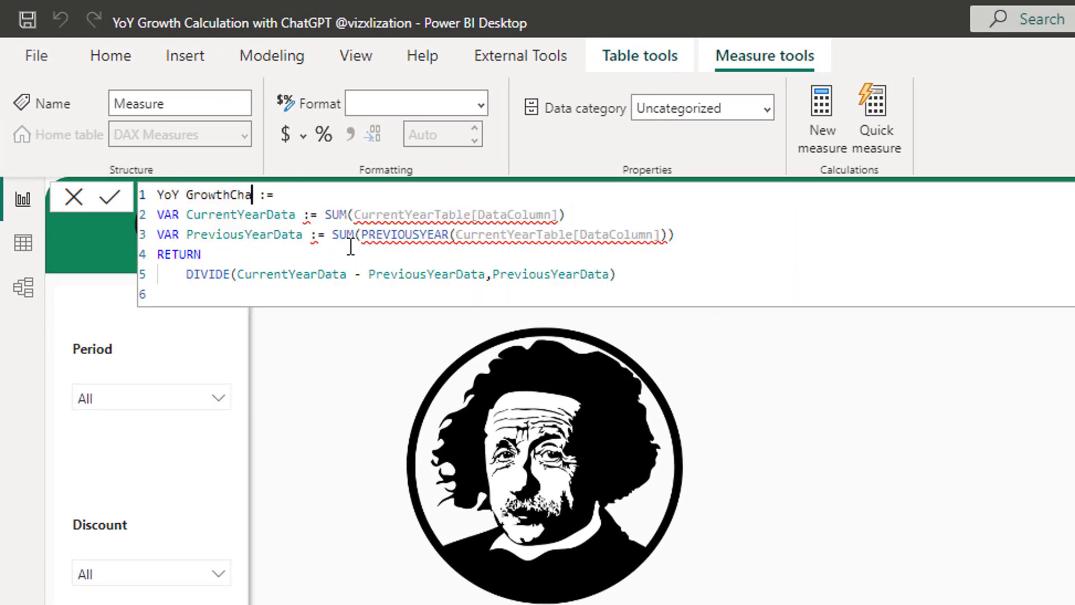
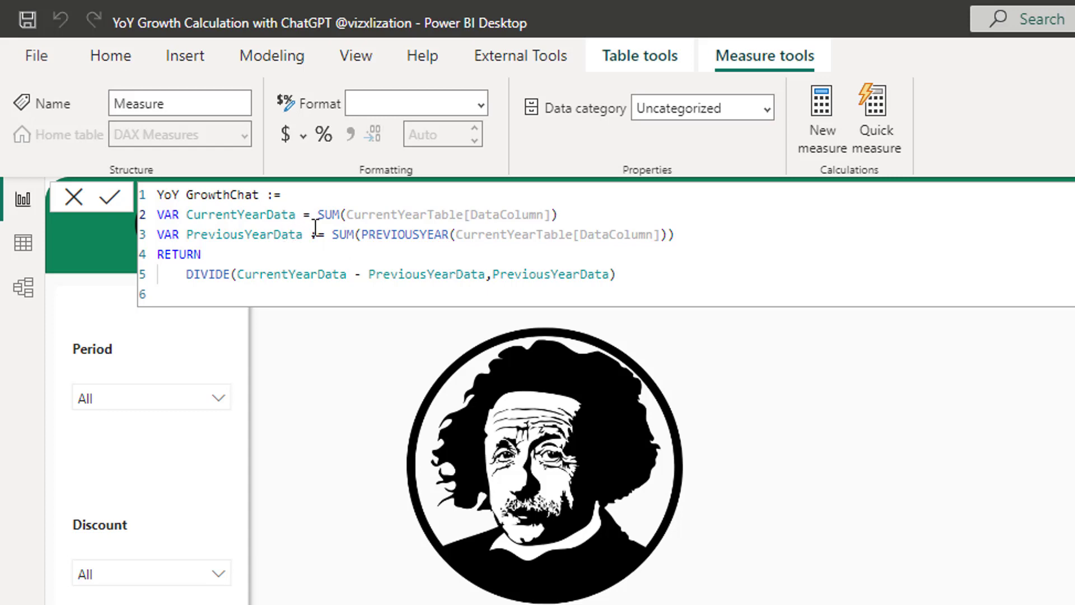
click(317, 235)
key(BackSpace)
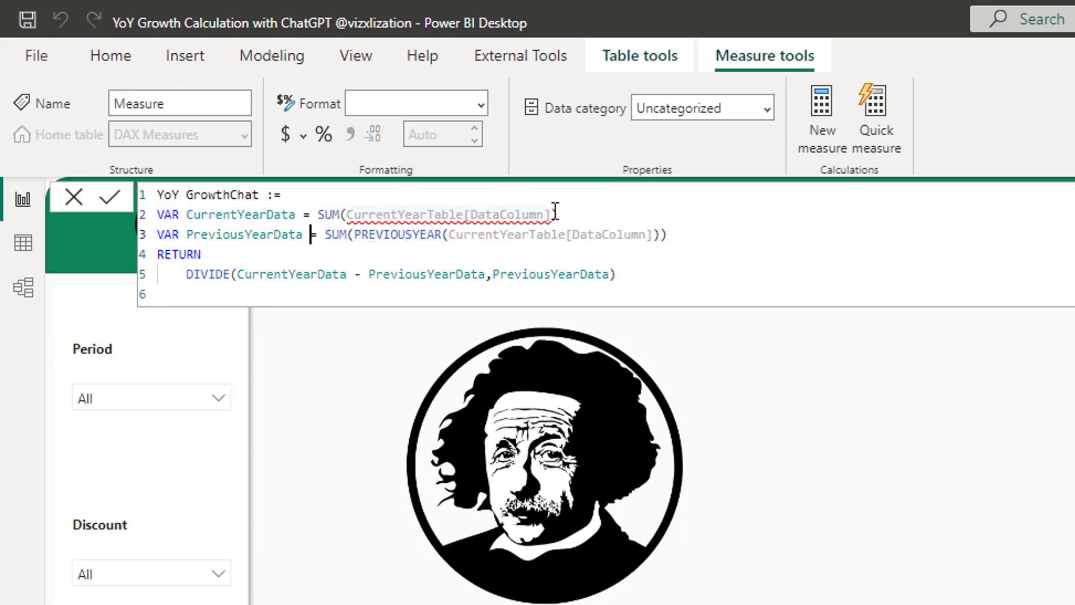
- Replace the placeholder argument of SUM in CurrentYearData with 'Internet Sales'[SalesAmount]
drag(551, 215, 346, 214)
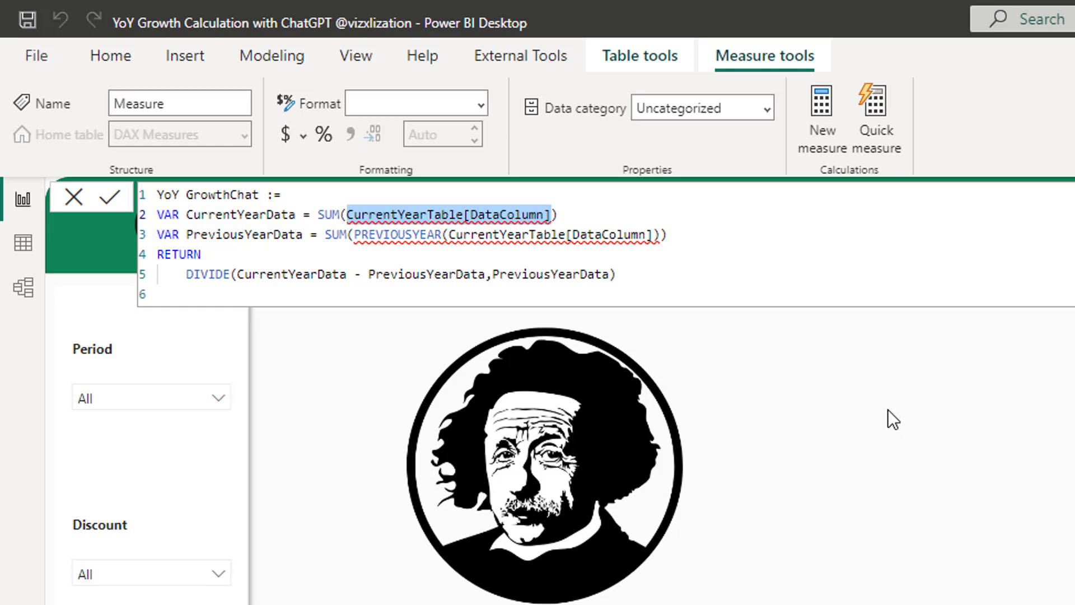
text(sal)
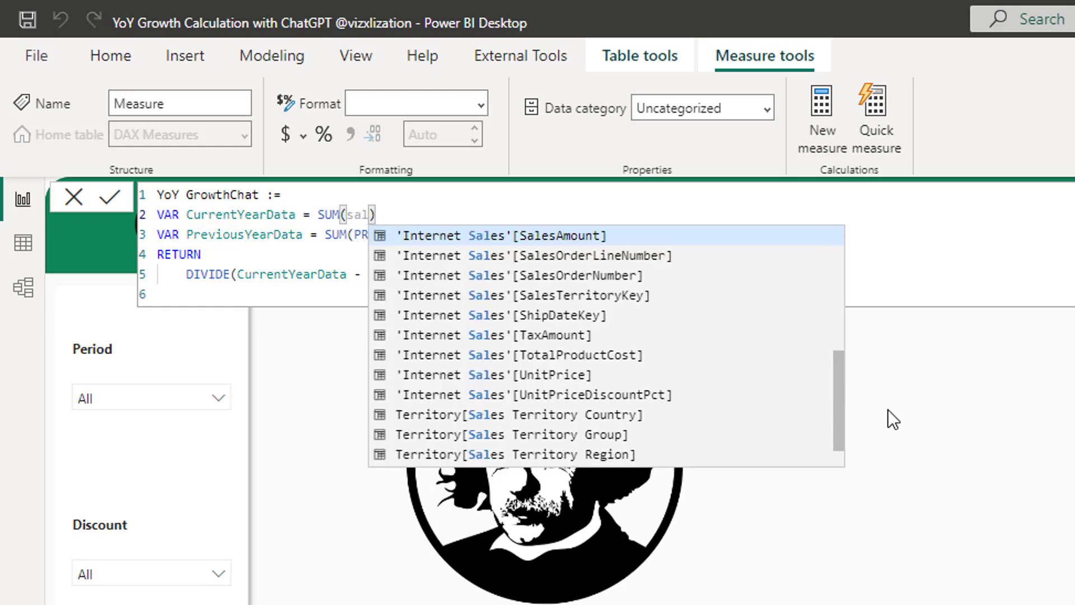
click(559, 236)
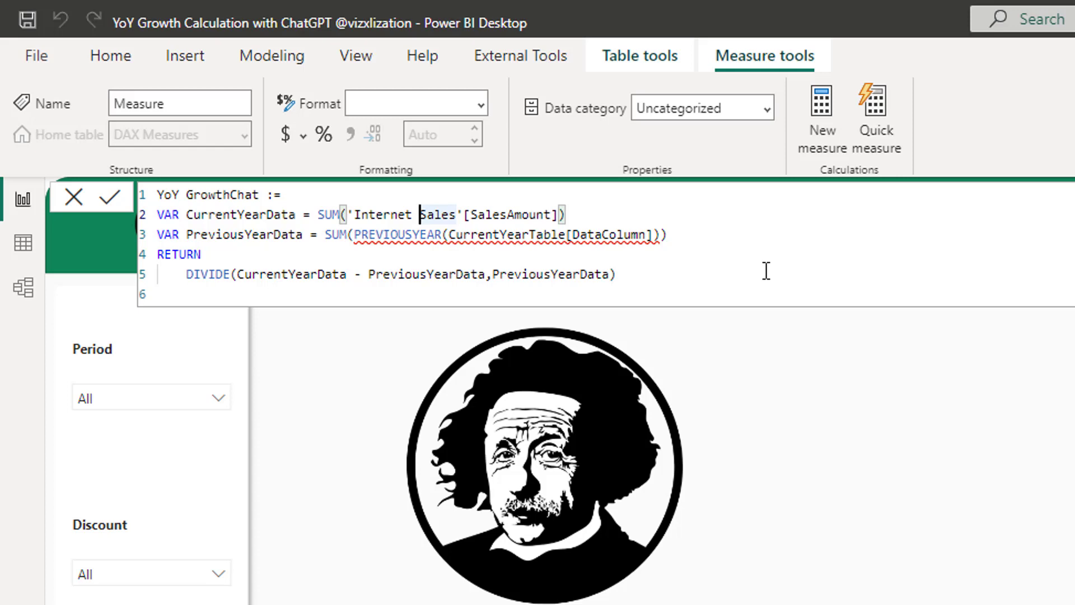
- Open a CALCULATE on its own indented line under PreviousYearData, with the SUM expression indented on the line below it
click(327, 235)
key(shift+Return)
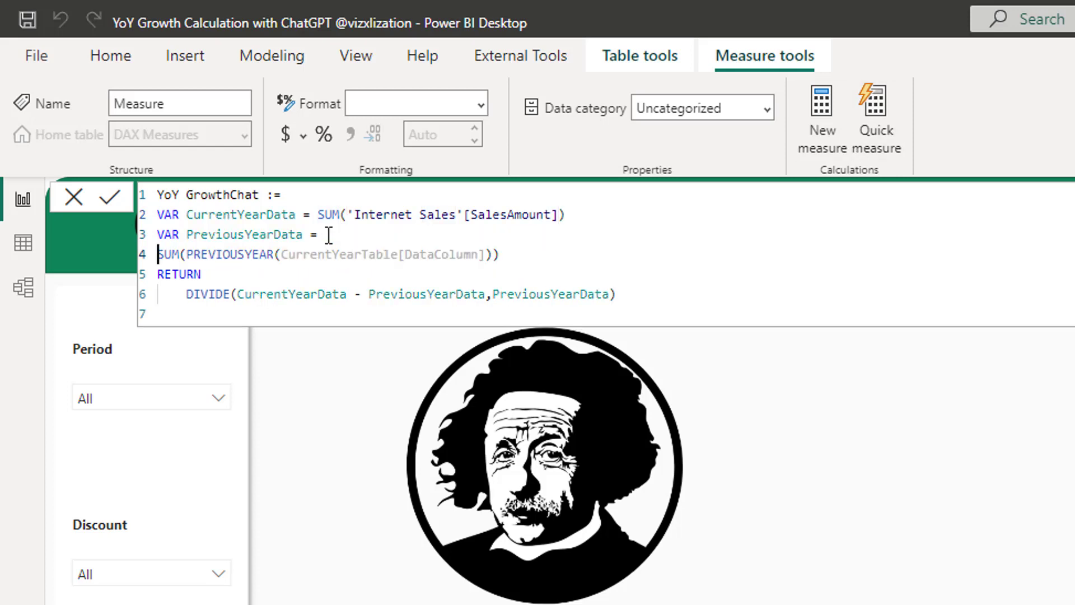
key(Tab)
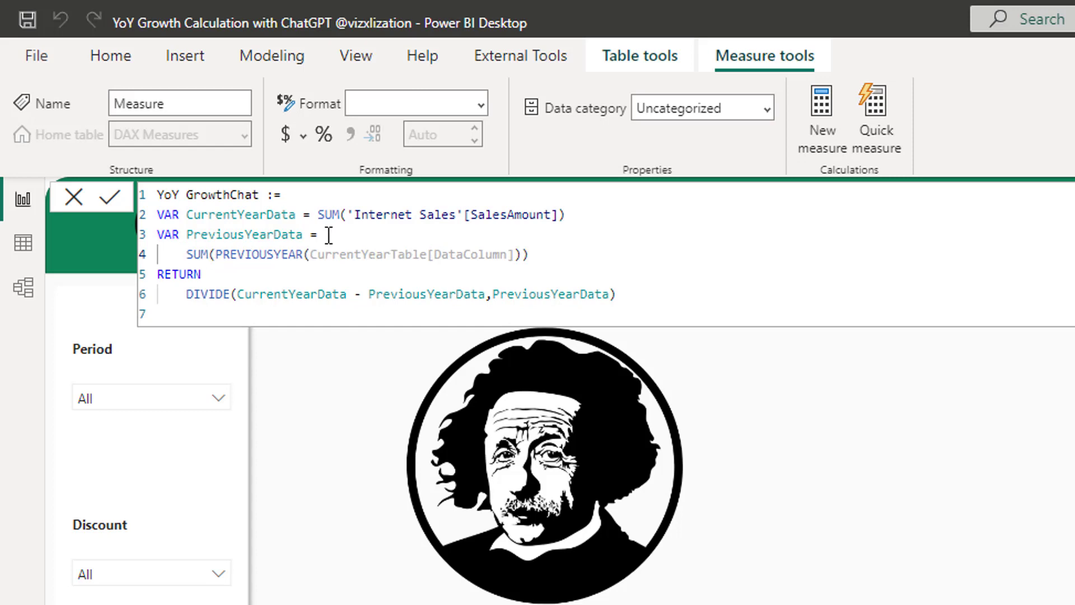
text(C)
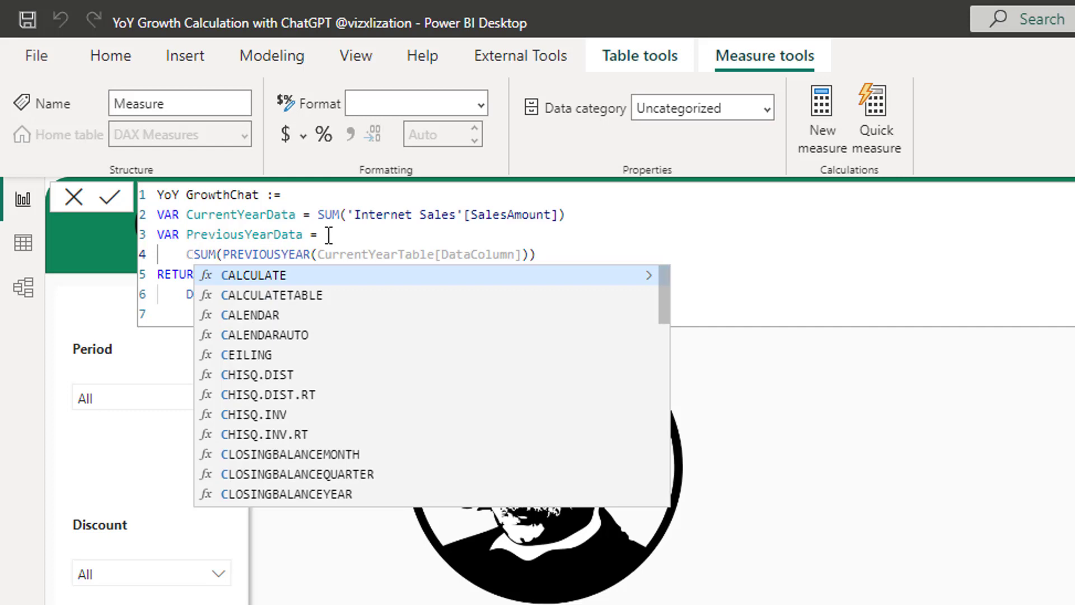
text(A)
key(Tab)
key(shift+Return)
key(Tab)
- Replace the PREVIOUSYEAR argument inside SUM with 'Internet Sales'[SalesAmount], then close SUM and add a comma
key(Right)
key(Right)
key(Right)
key(Right)
key(shift+End)
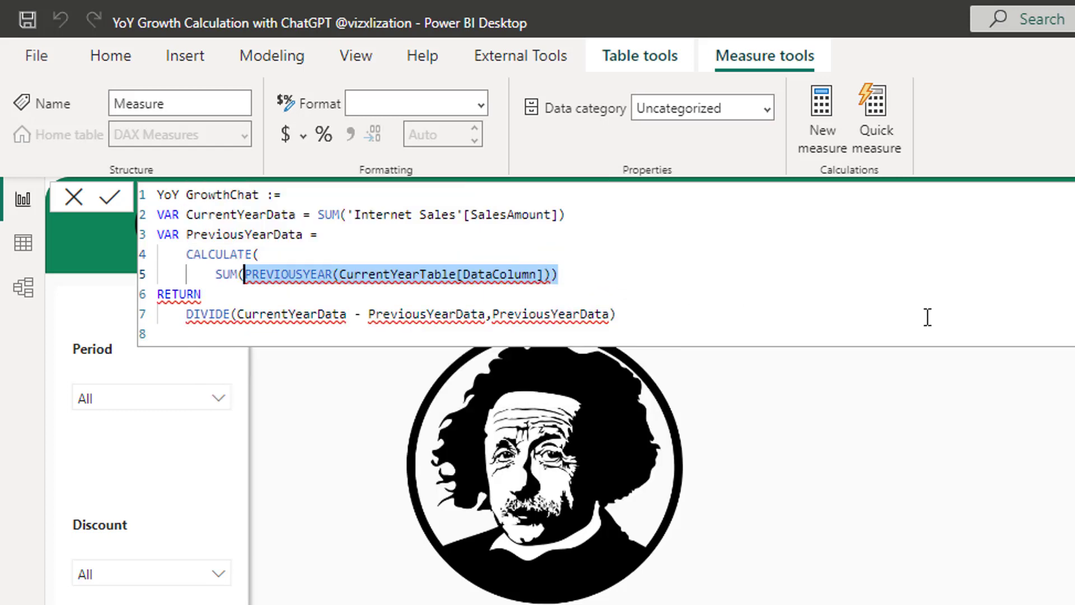
text(int)
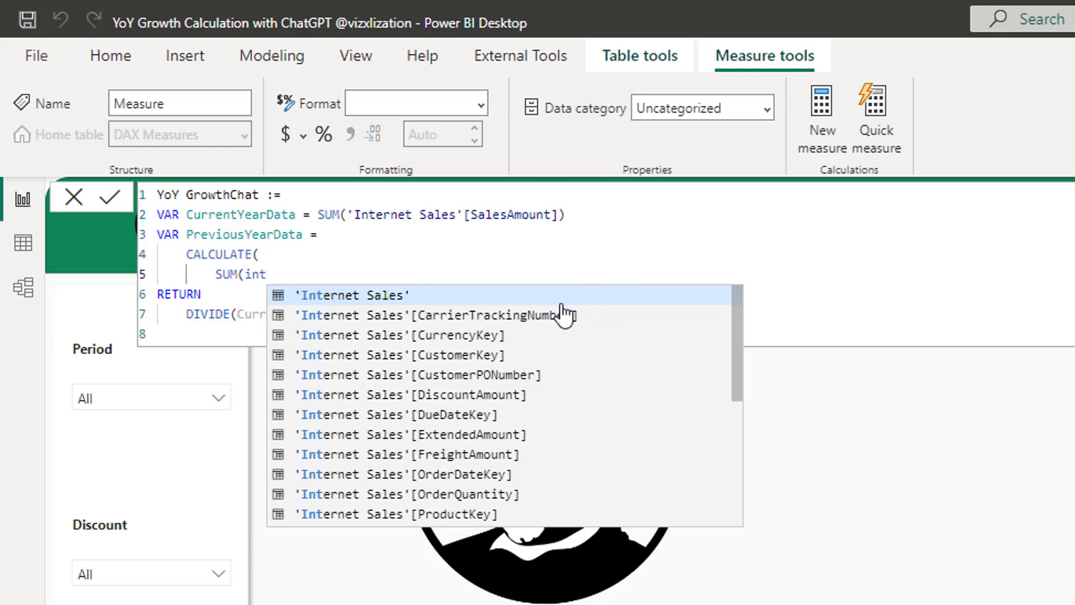
scroll(563, 313, down, 5)
click(508, 296)
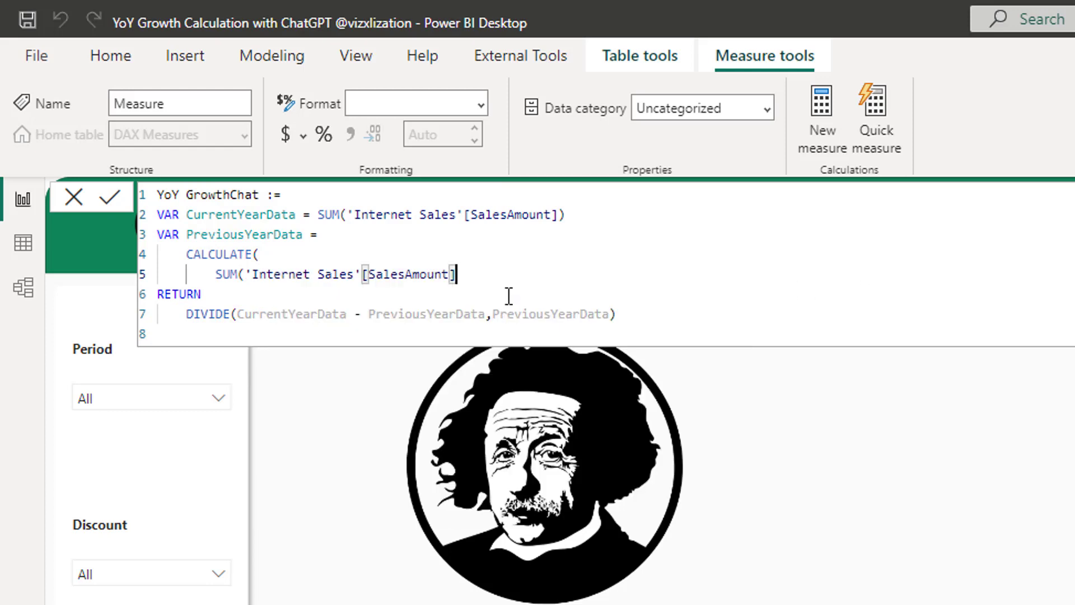
text(),)
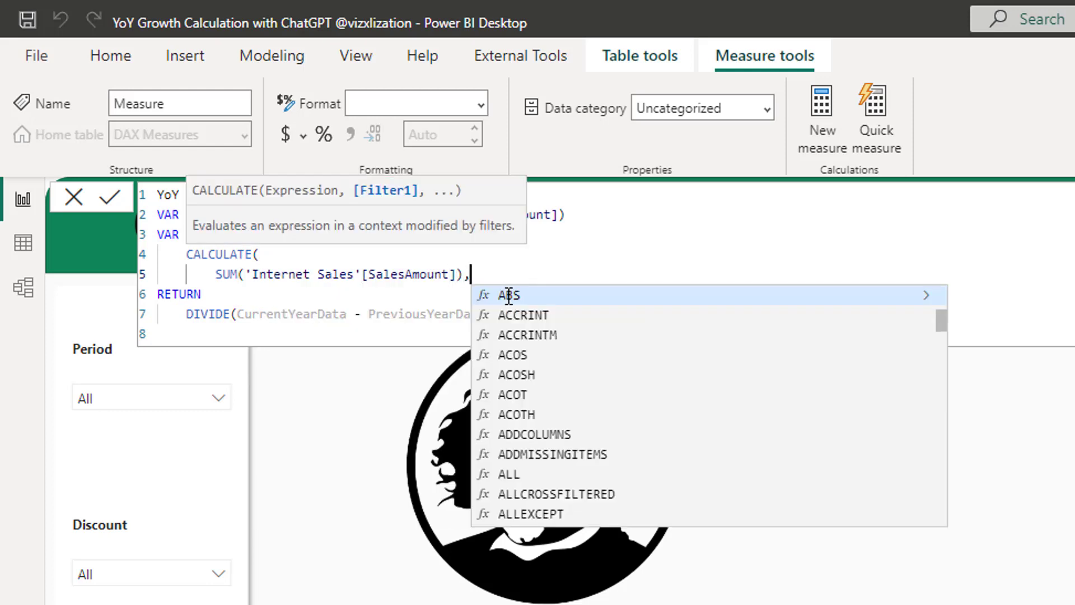
- Add the filter DATEADD(Dates[Date], -1, YEAR) on a new line and close CALCULATE on its own line
key(shift+Return)
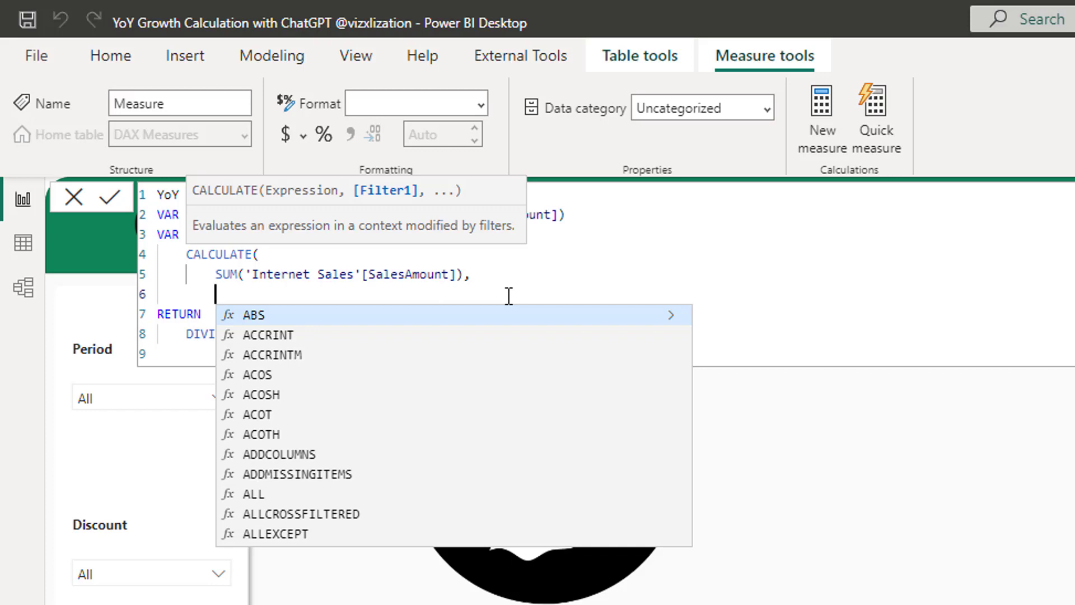
text(date)
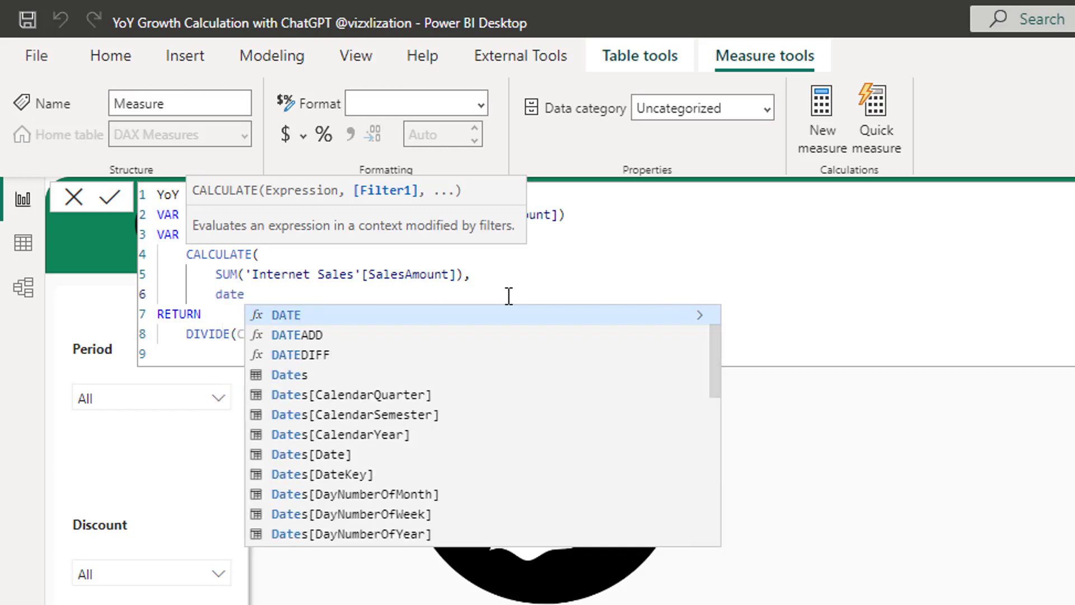
key(Down)
key(Tab)
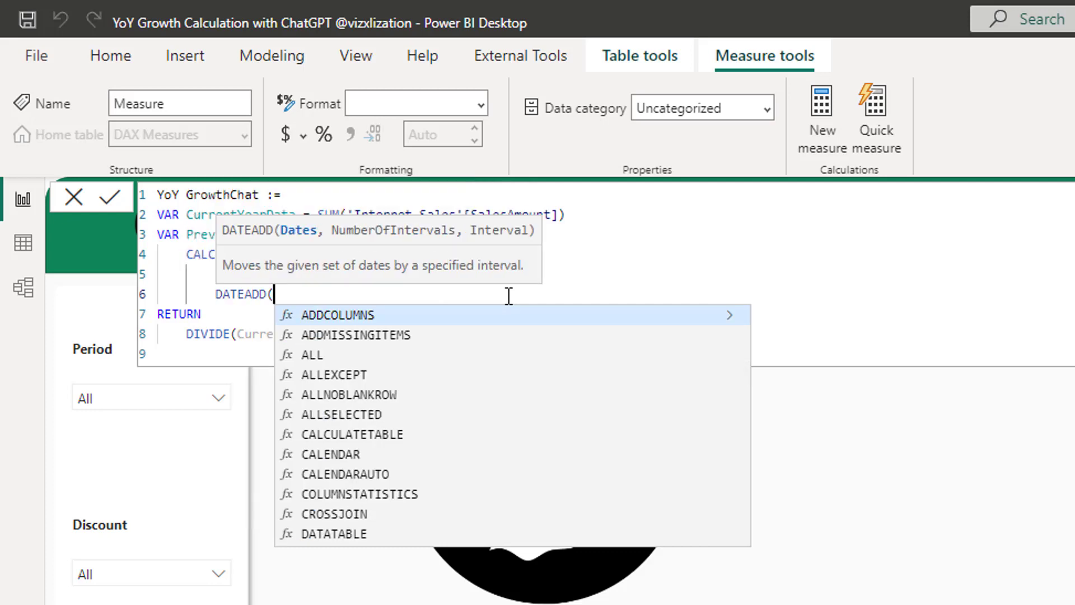
text(dat)
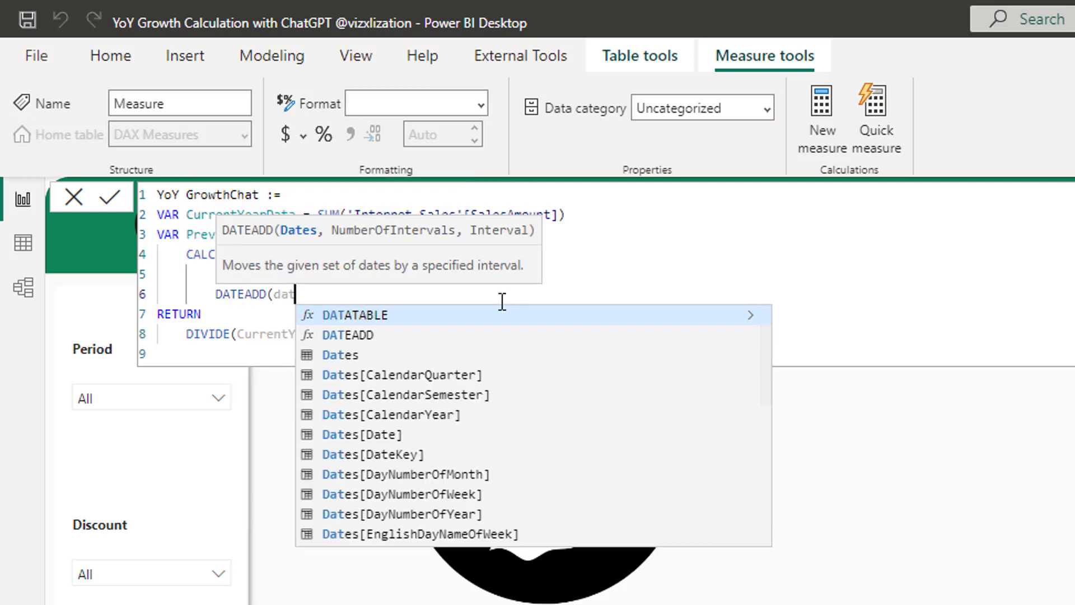
click(388, 434)
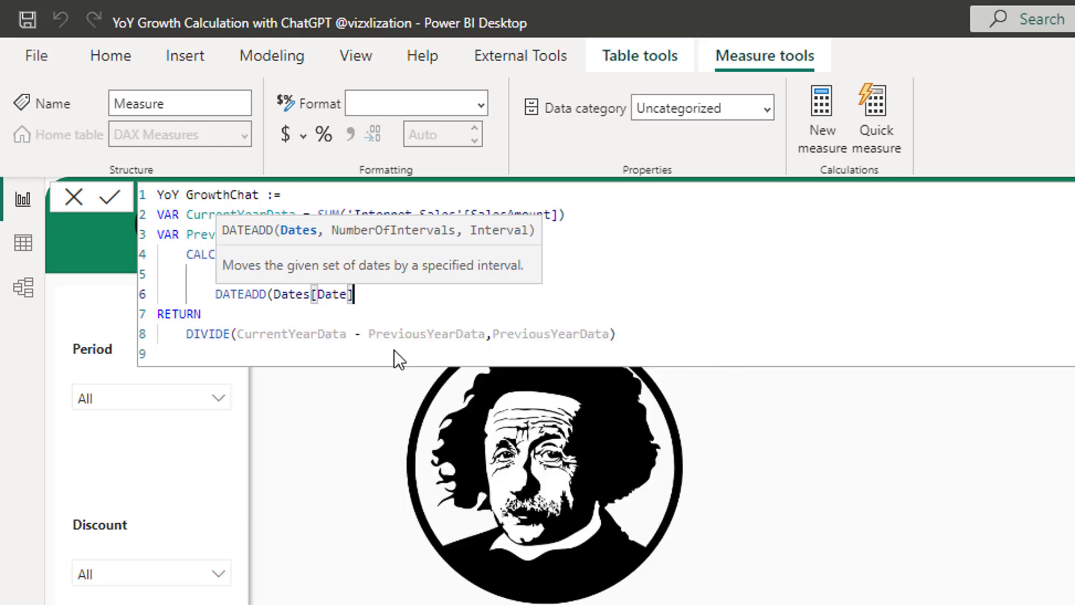
text(,)
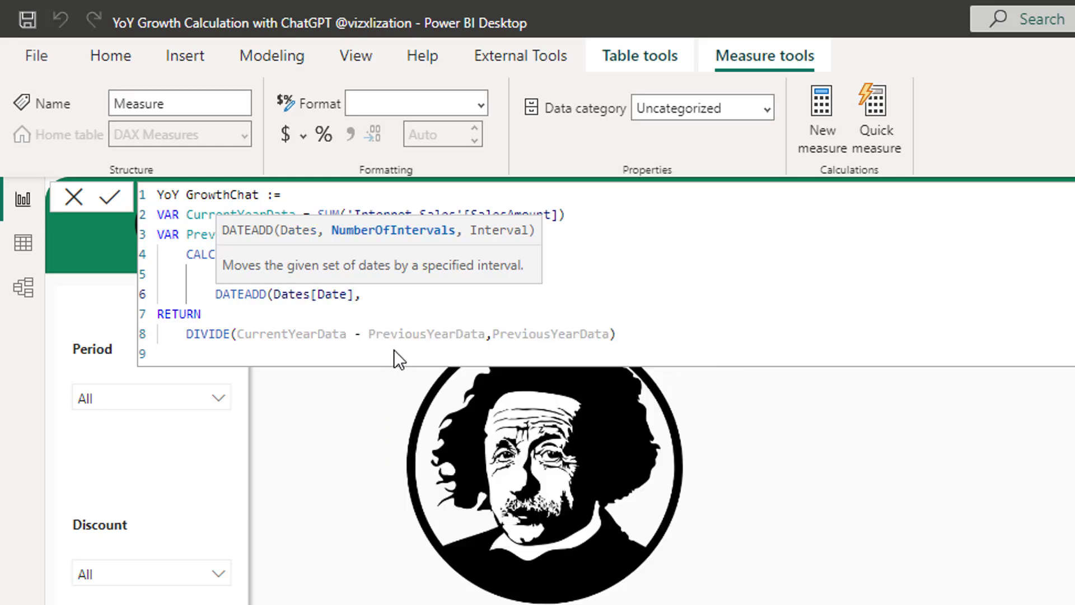
text( -1,)
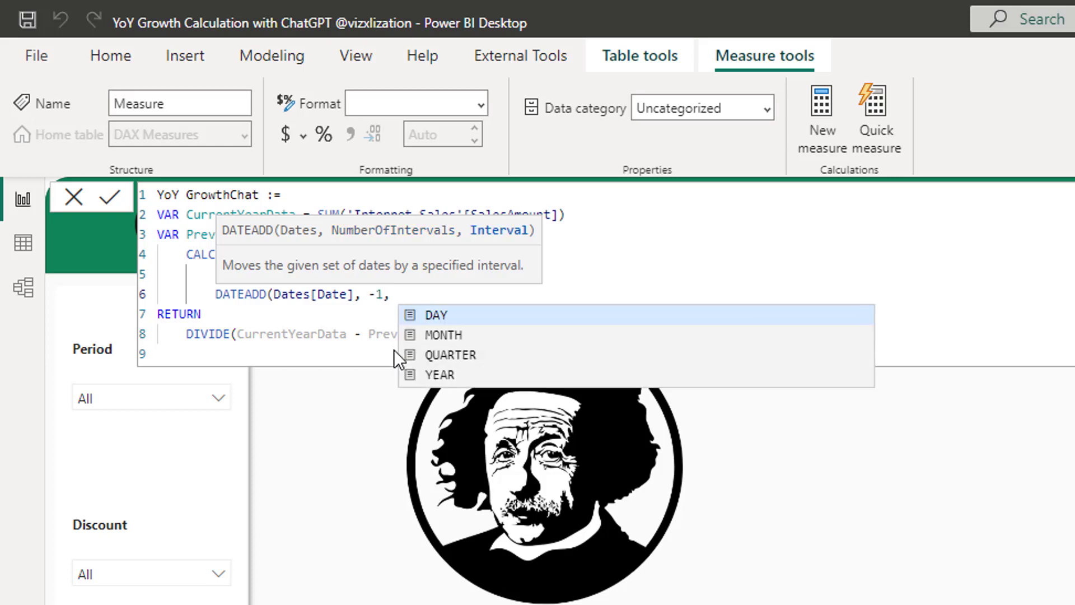
text( YEAR)
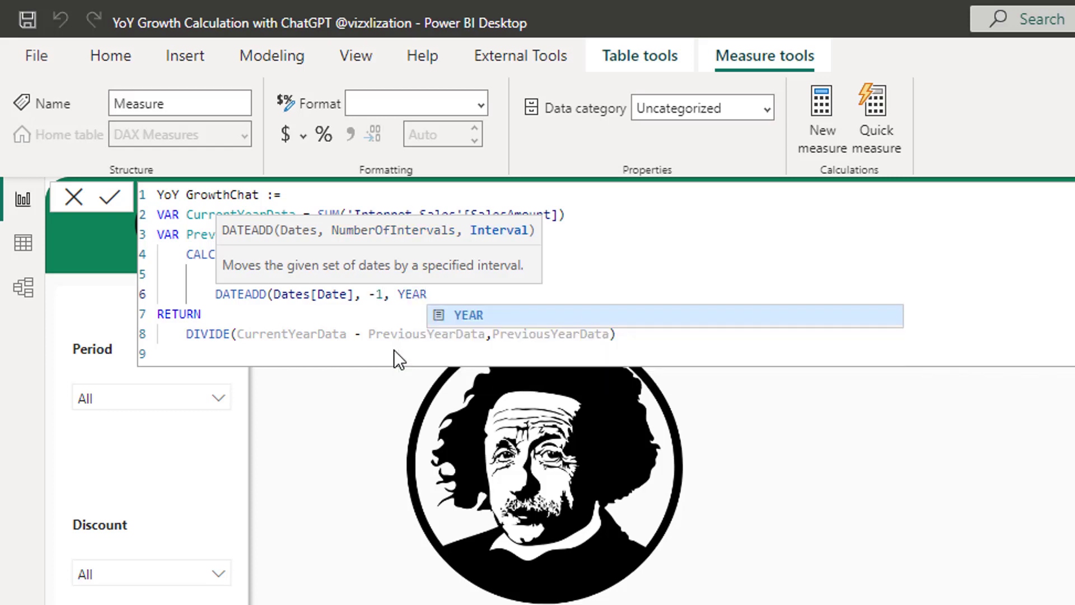
text())
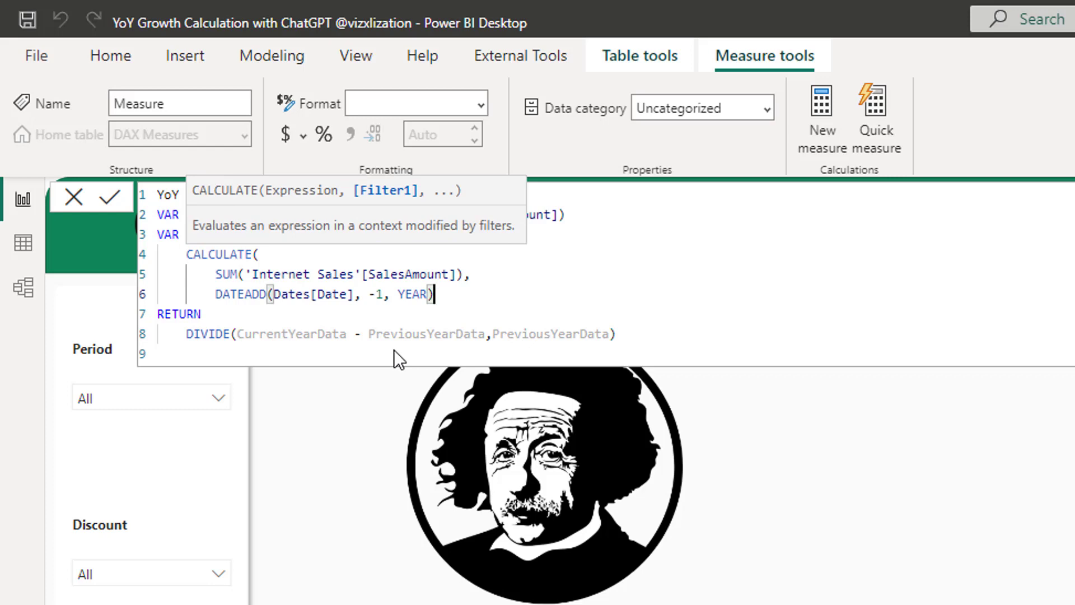
key(Return)
text())
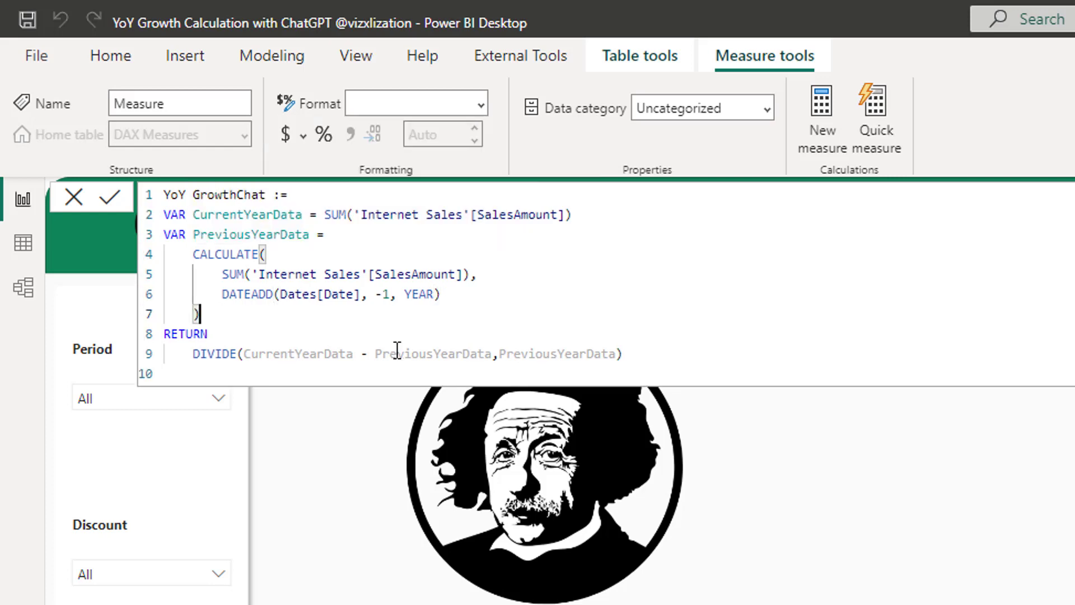
- Check the DIVIDE expression after RETURN and commit the YoY GrowthChat measure
click(622, 362)
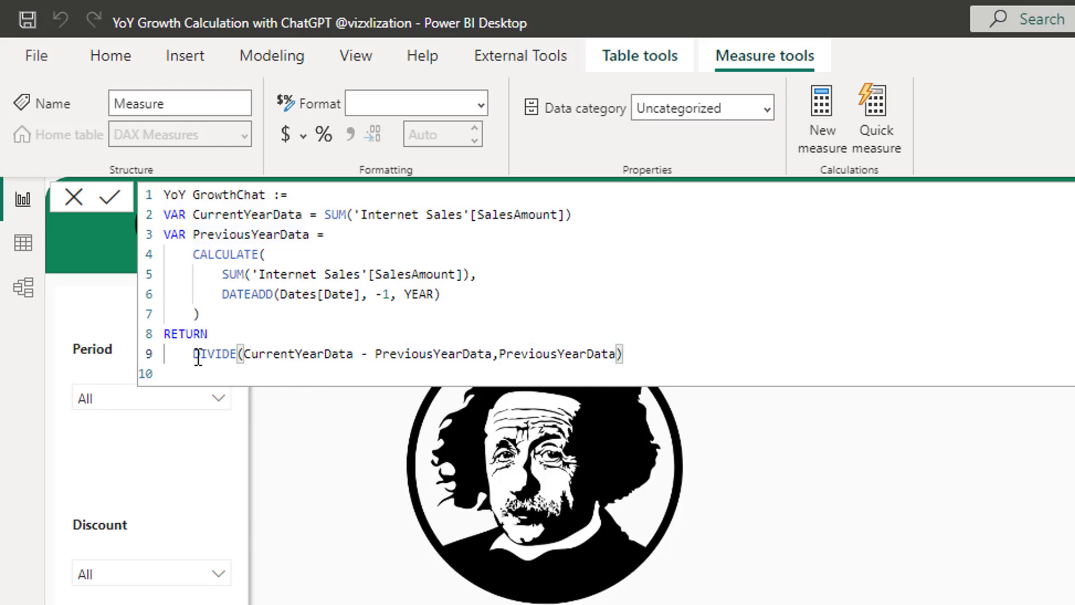
drag(194, 355, 683, 352)
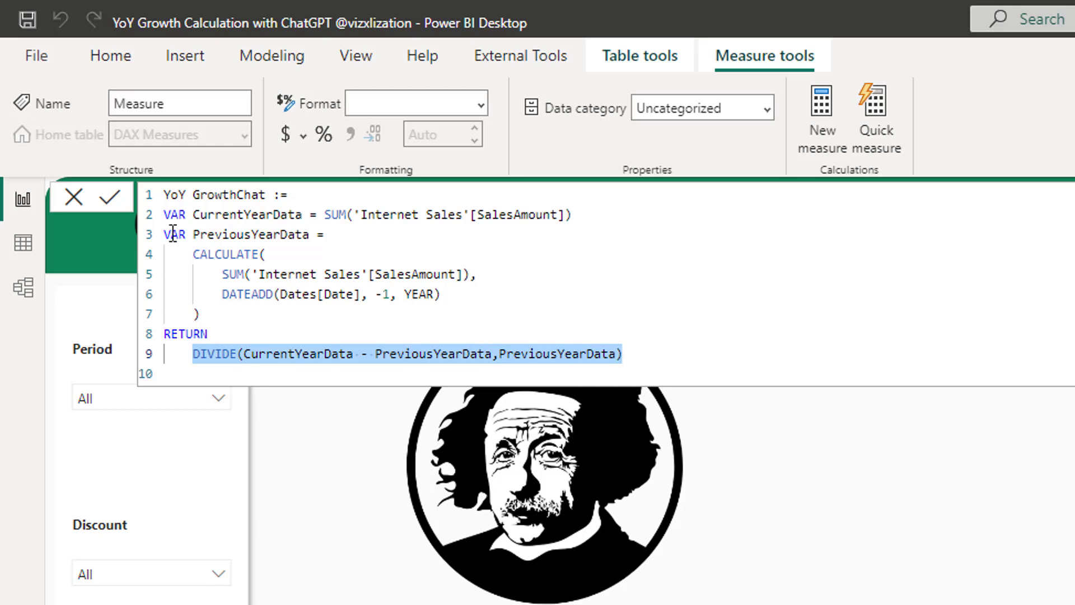
click(111, 199)
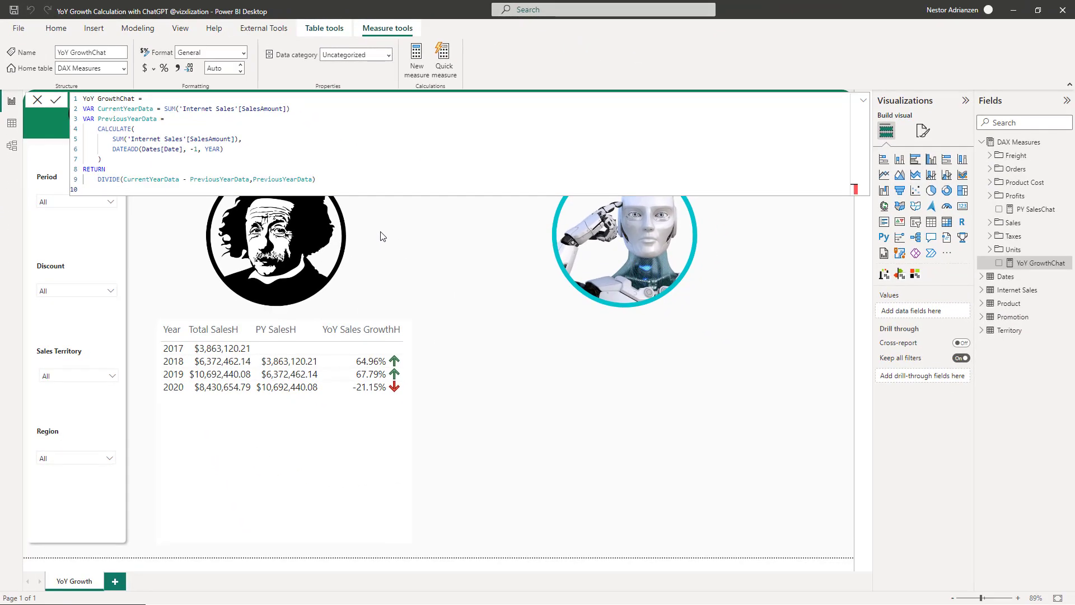
- Duplicate the existing sales table and place the copy beneath the robot image
click(392, 442)
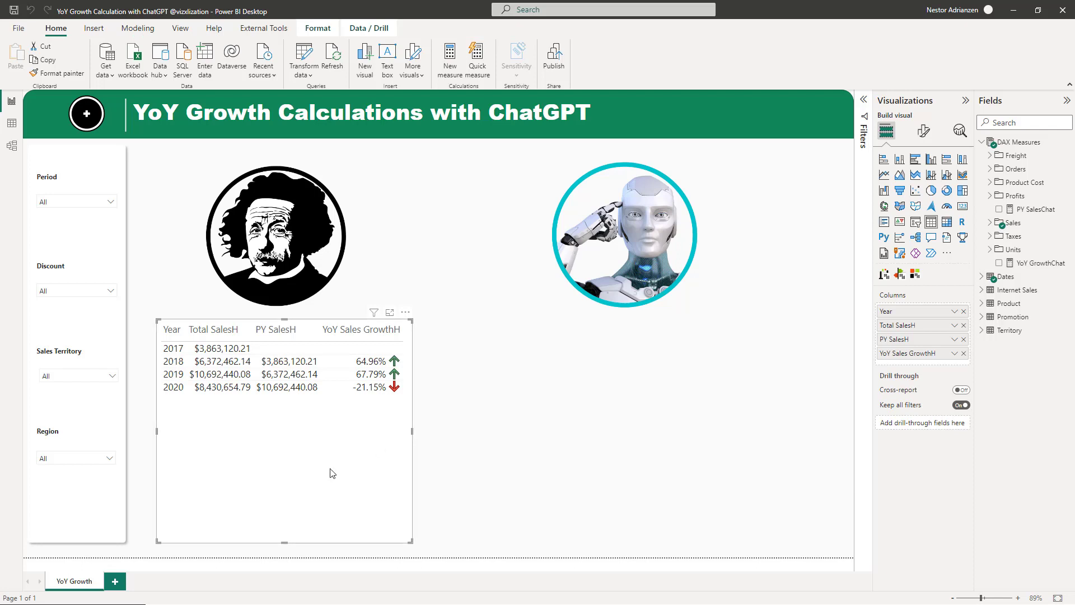
key(ctrl+c)
key(ctrl+v)
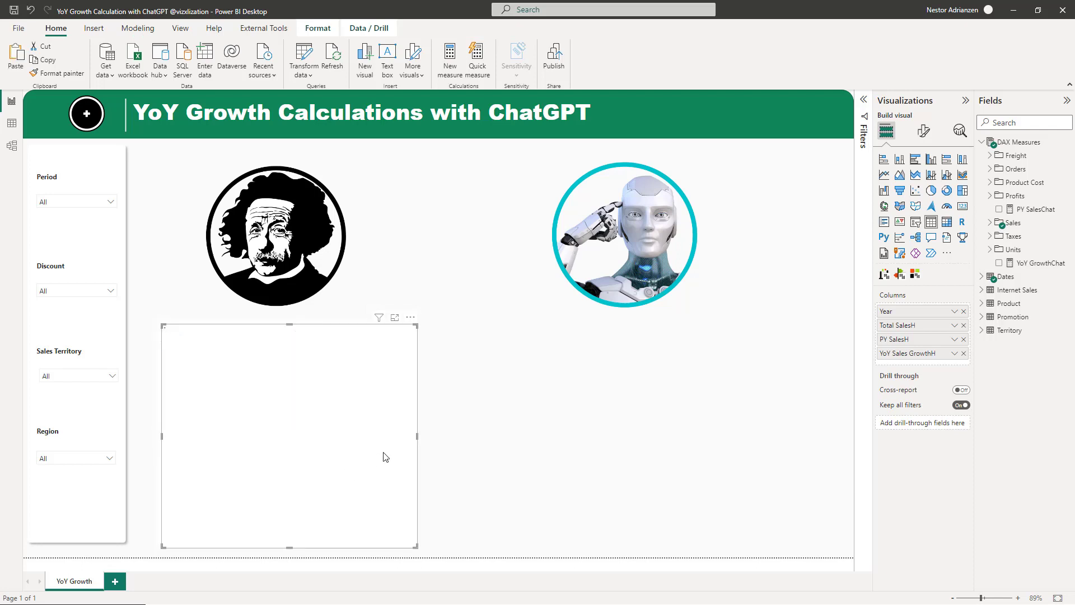
drag(403, 439, 627, 437)
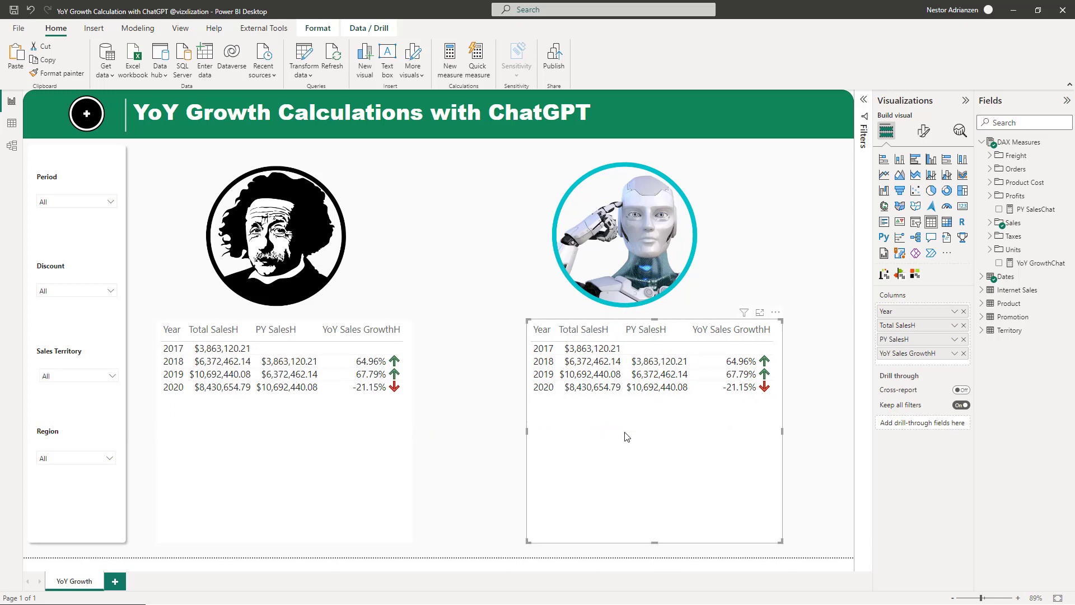
- In the copied table, replace YoY Sales GrowthH and PY SalesH with PY SalesChat and YoY GrowthChat, and format YoY GrowthChat as a percentage
click(964, 354)
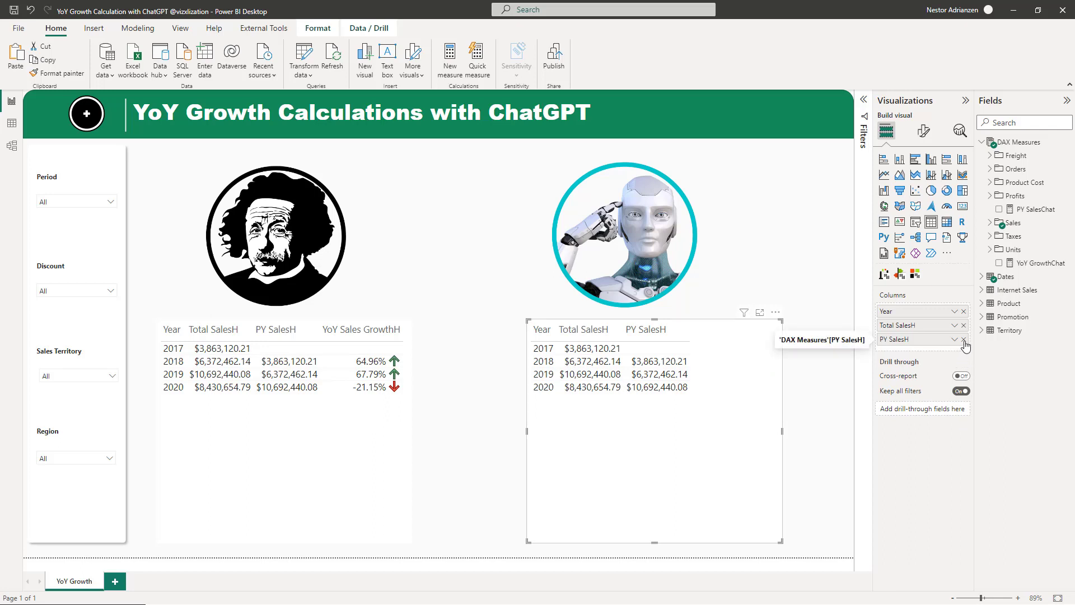
click(964, 340)
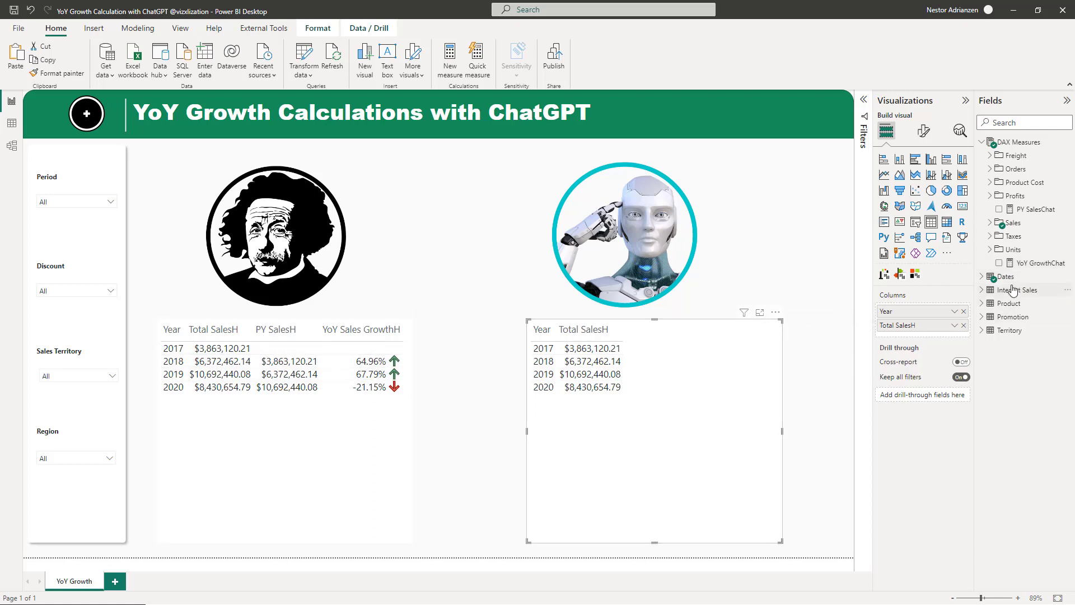
drag(1037, 209, 707, 366)
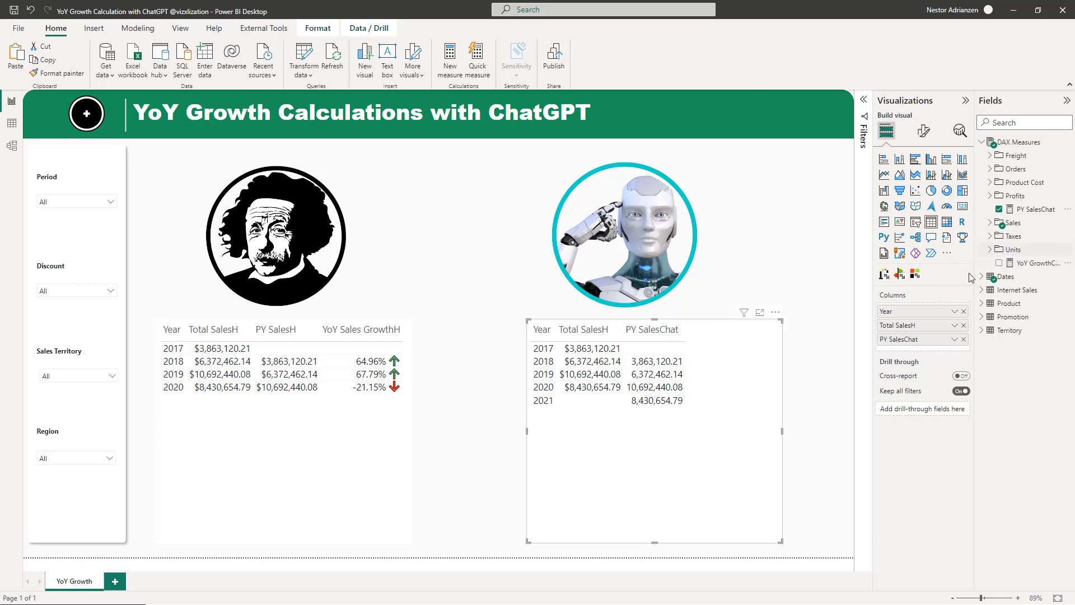
drag(1034, 263, 732, 374)
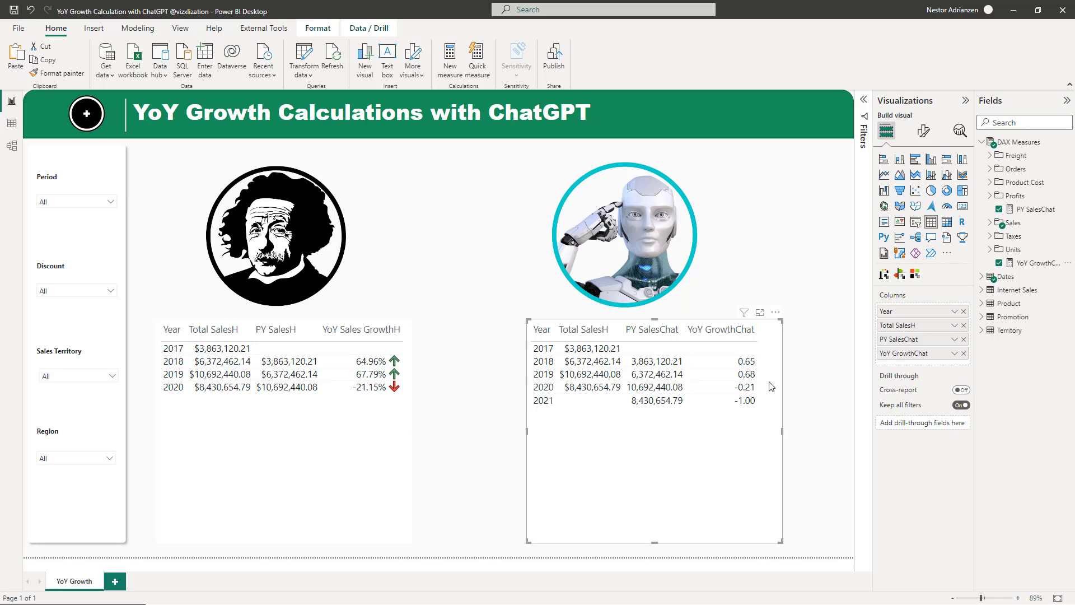
click(1038, 263)
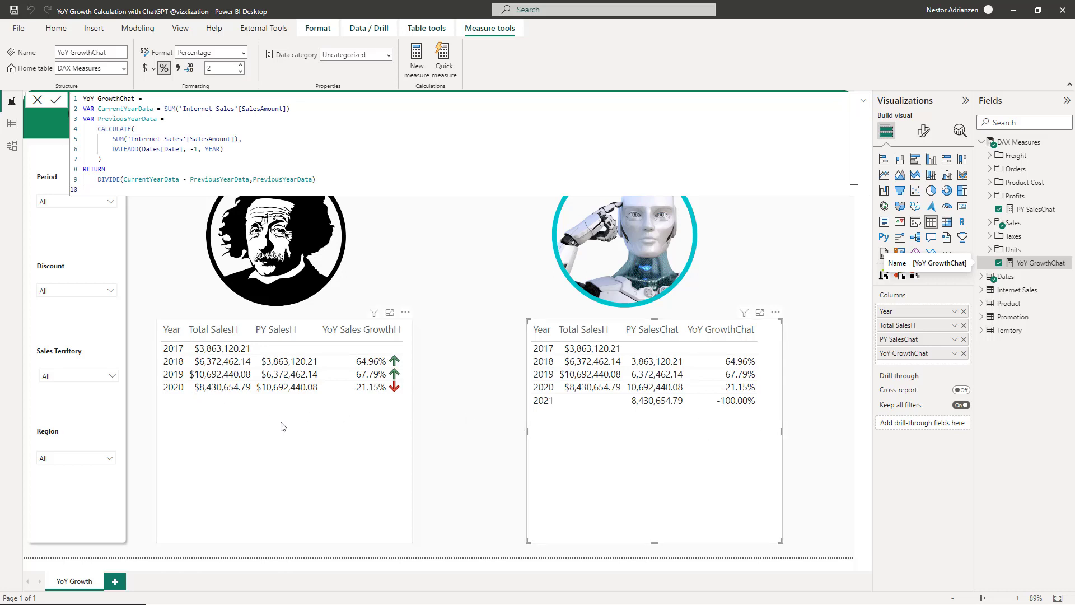
- Examine the PY SalesH formula from the original table, checking its IF blank test and the CALCULATE with DATEADD
click(303, 437)
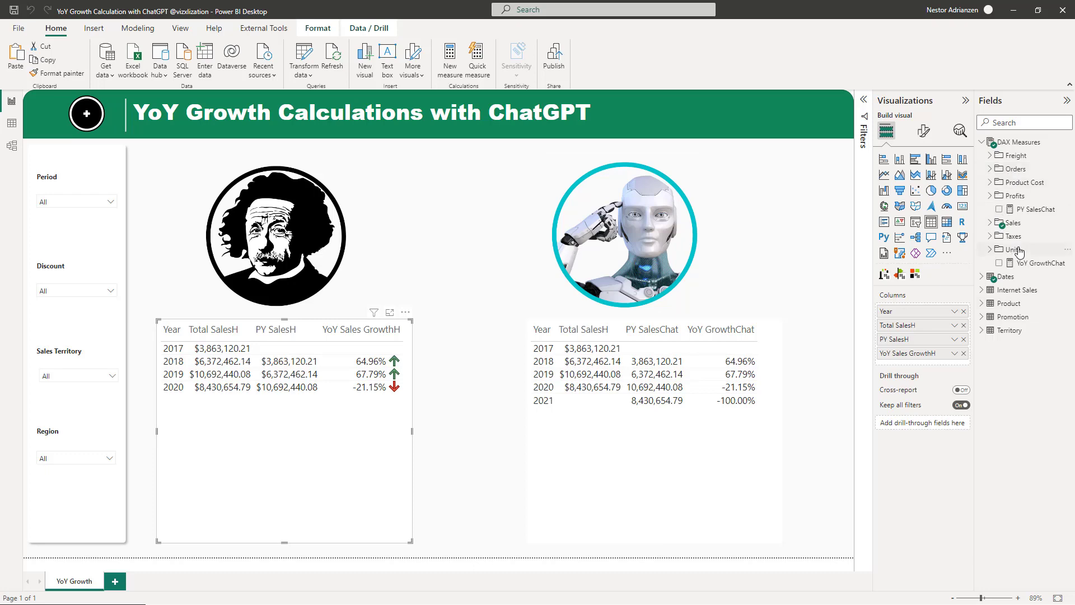
click(991, 223)
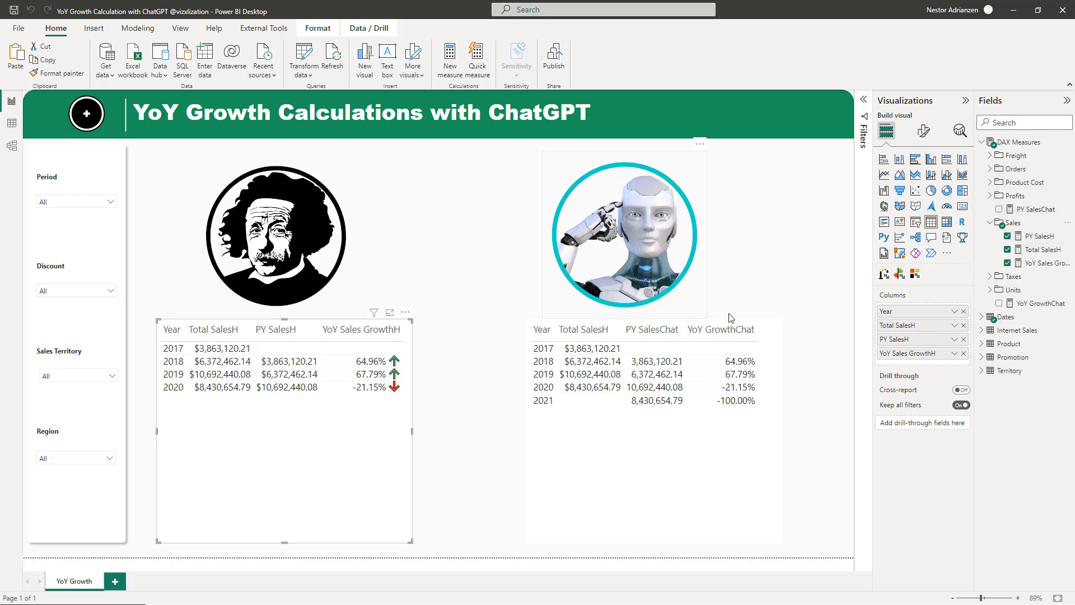
click(1040, 237)
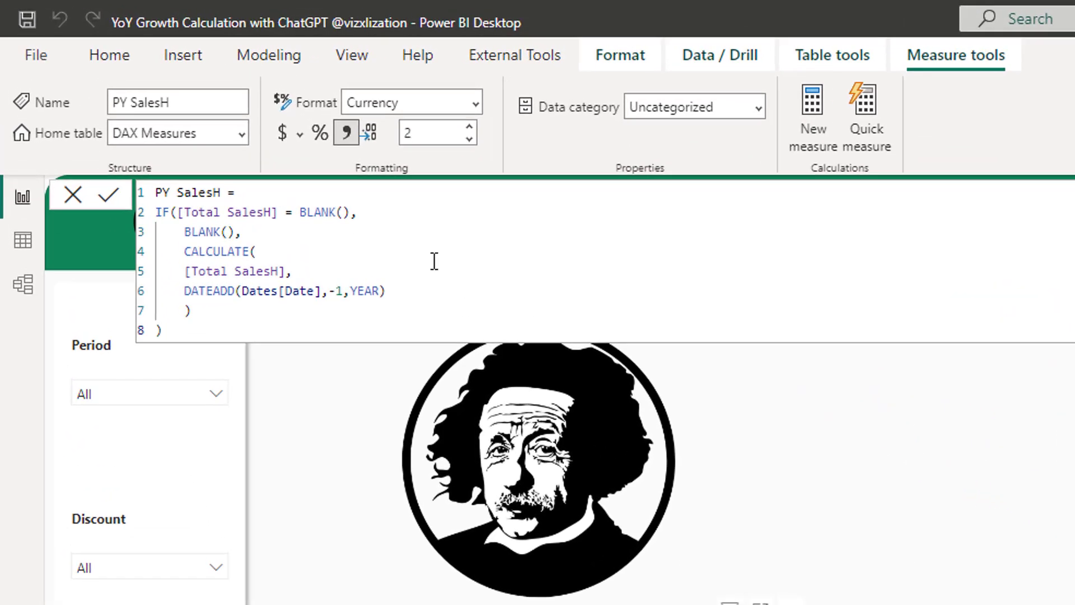
drag(235, 231, 186, 211)
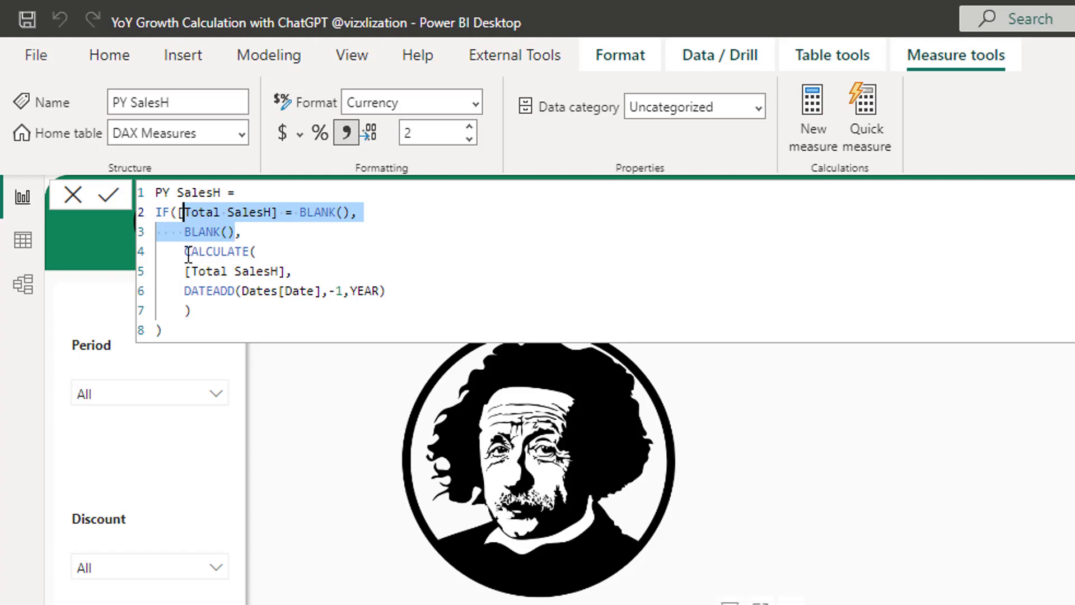
drag(186, 252, 393, 292)
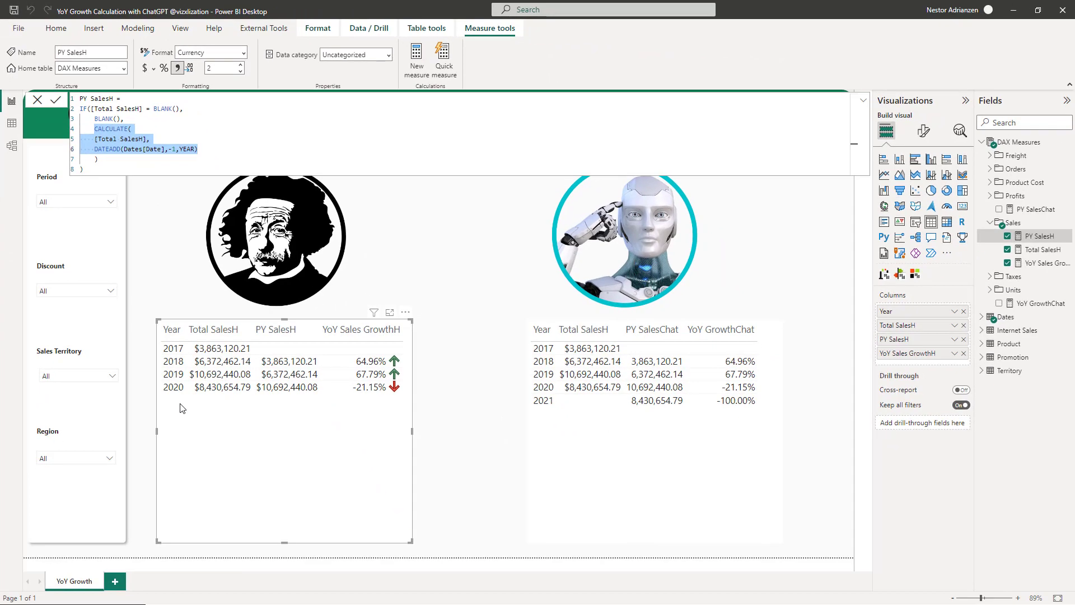
click(215, 414)
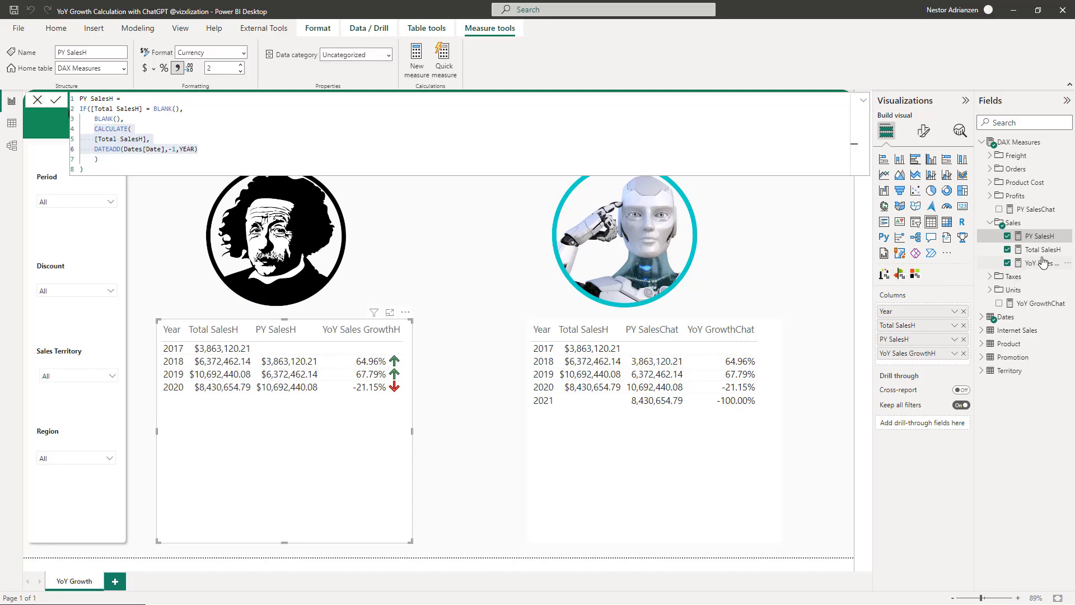
- Examine the YoY Sales GrowthH formula after RETURN, checking the IF test on PY SalesH, the BLANK result and the DIVIDE expression
click(1037, 264)
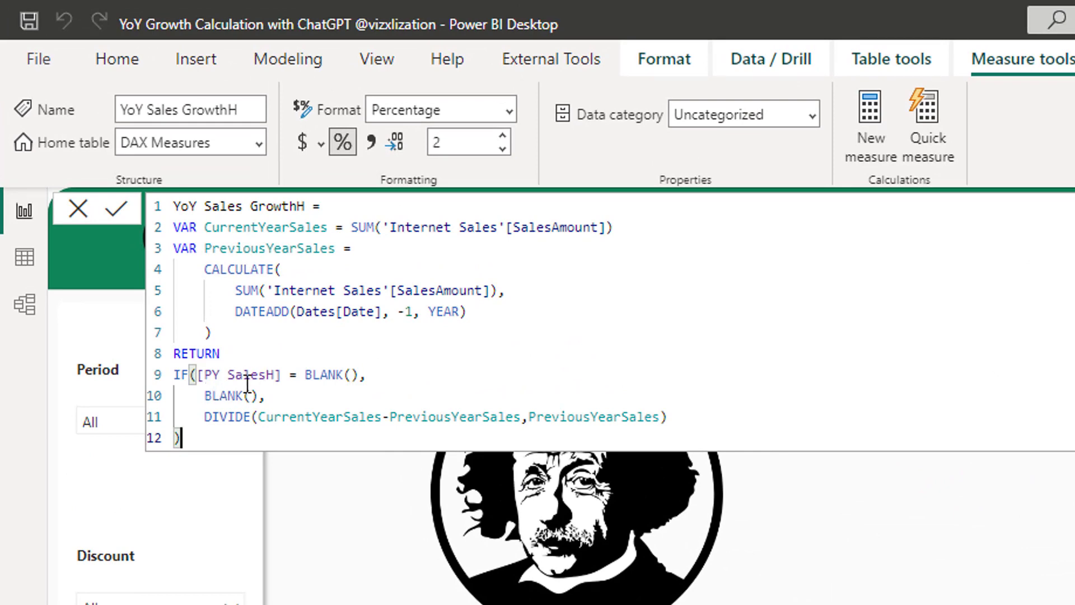
drag(197, 375, 274, 375)
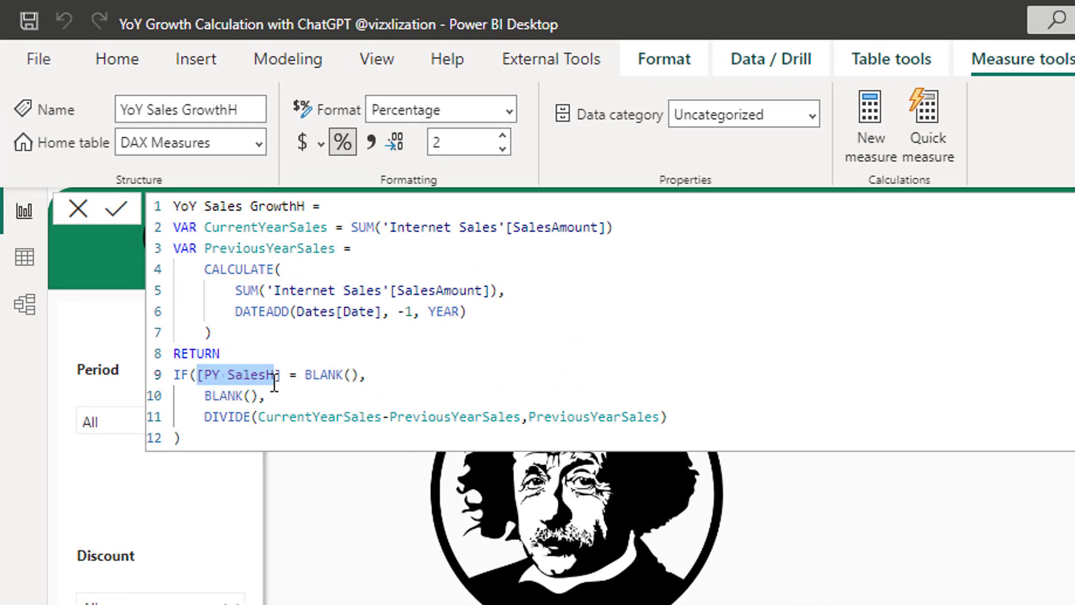
click(252, 396)
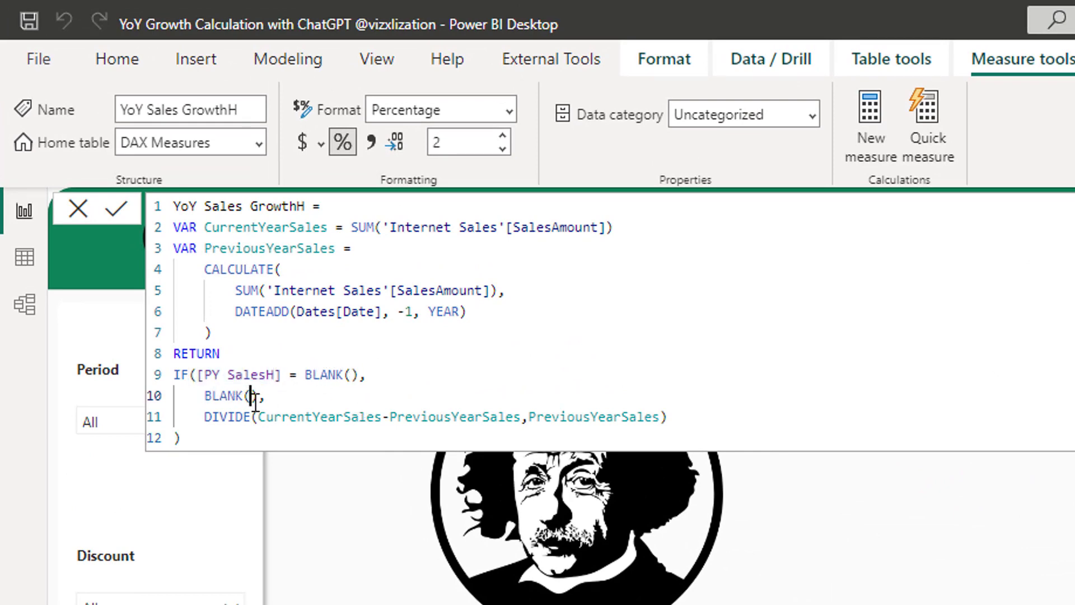
key(shift+End)
drag(235, 418, 671, 417)
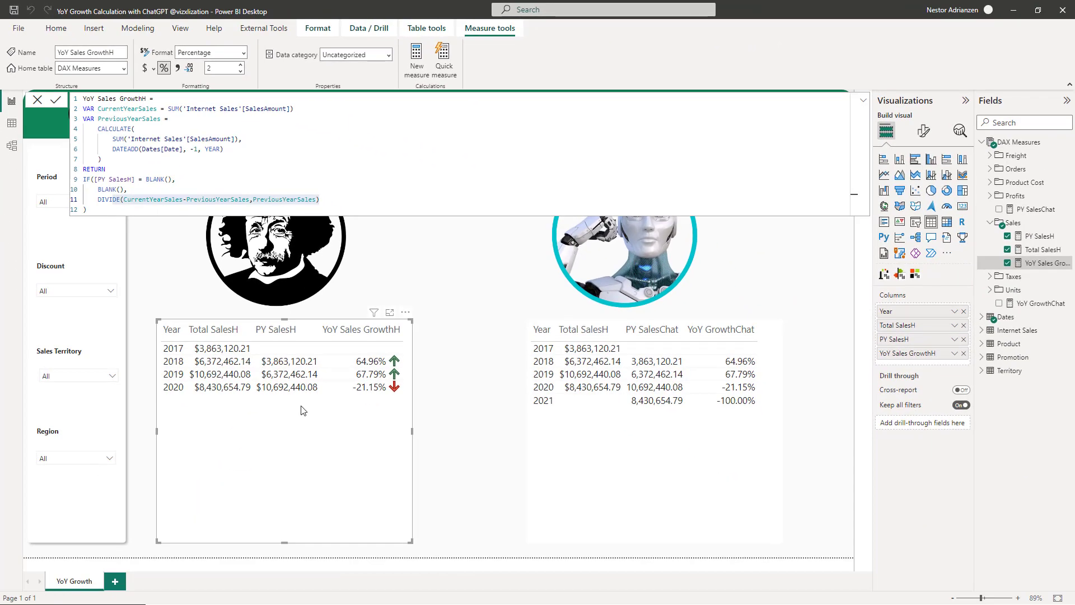
- Open the formula of the YoY GrowthChat measure used in the copied table
click(700, 454)
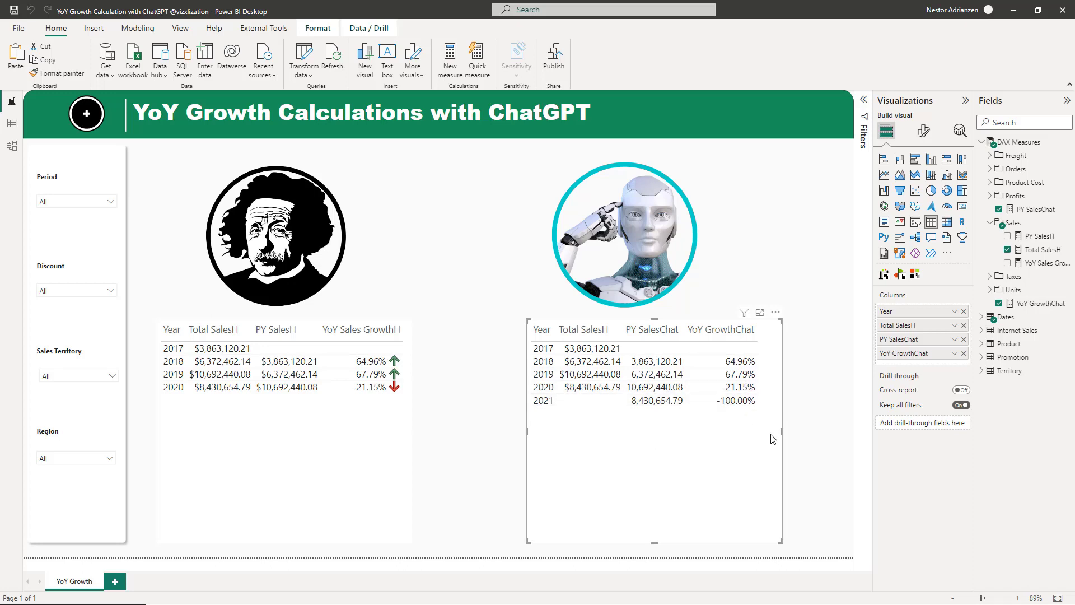
click(1041, 303)
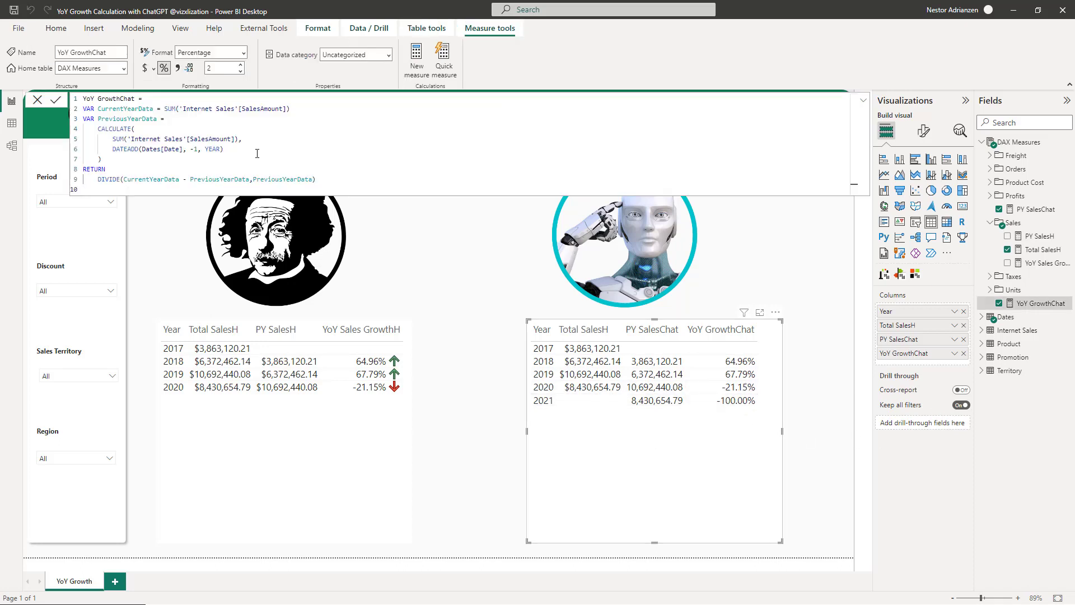